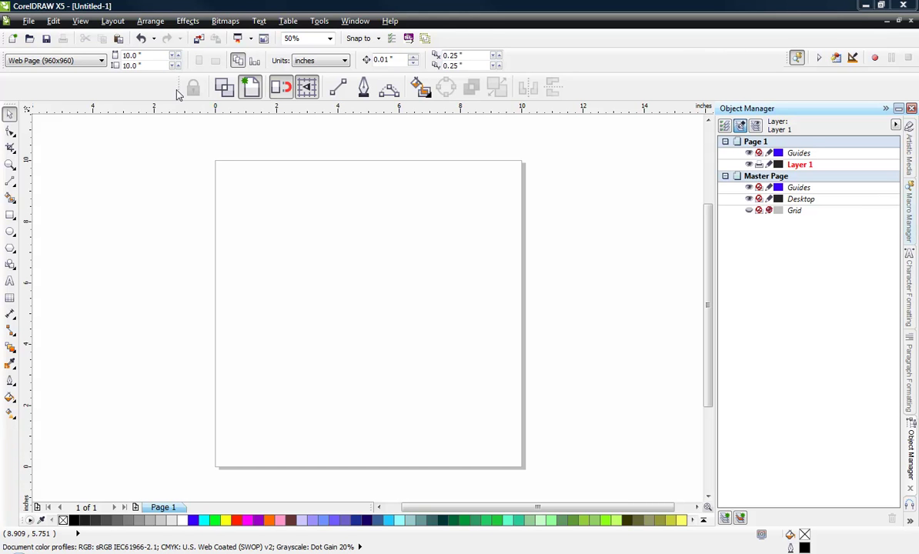
Step: Undock the custom favorites toolbar and float it over the upper part of the page
left_click_drag(177, 90, 175, 179)
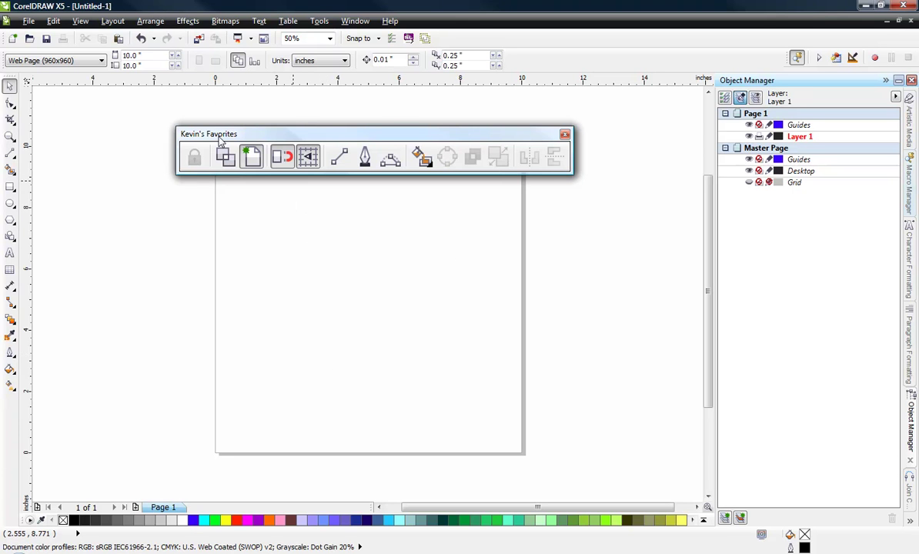
left_click_drag(219, 134, 258, 116)
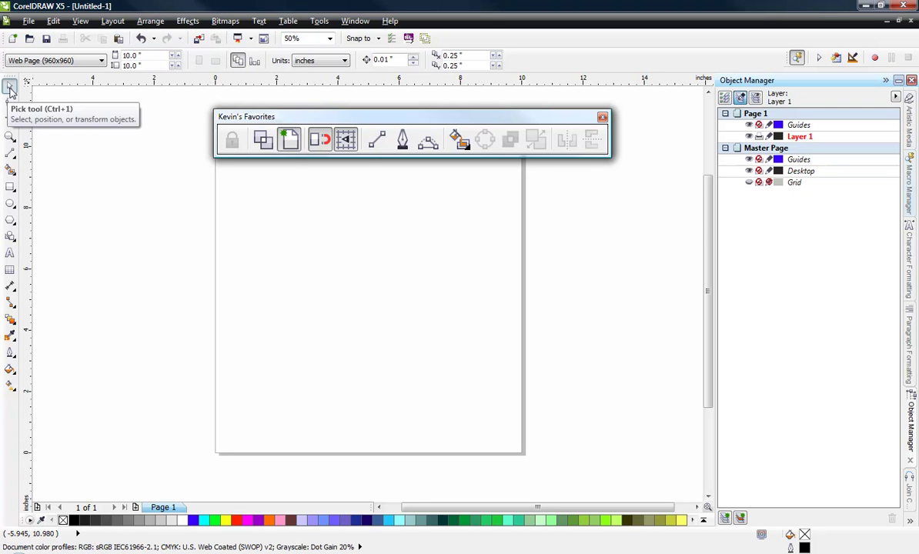
Step: Assign Ctrl+1 as the Pick tool's shortcut in the command customization options and accept the settings
right_click(11, 91)
mouse_move(11, 93)
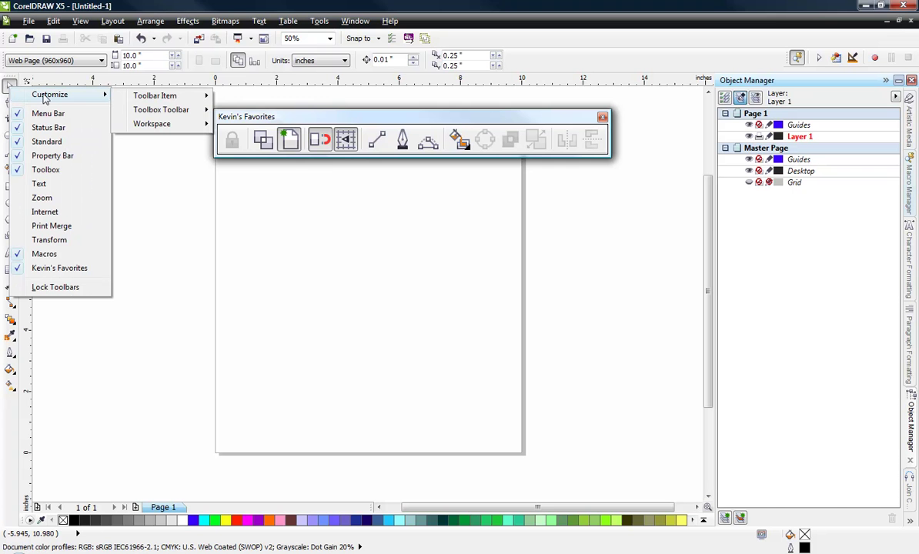
mouse_move(140, 96)
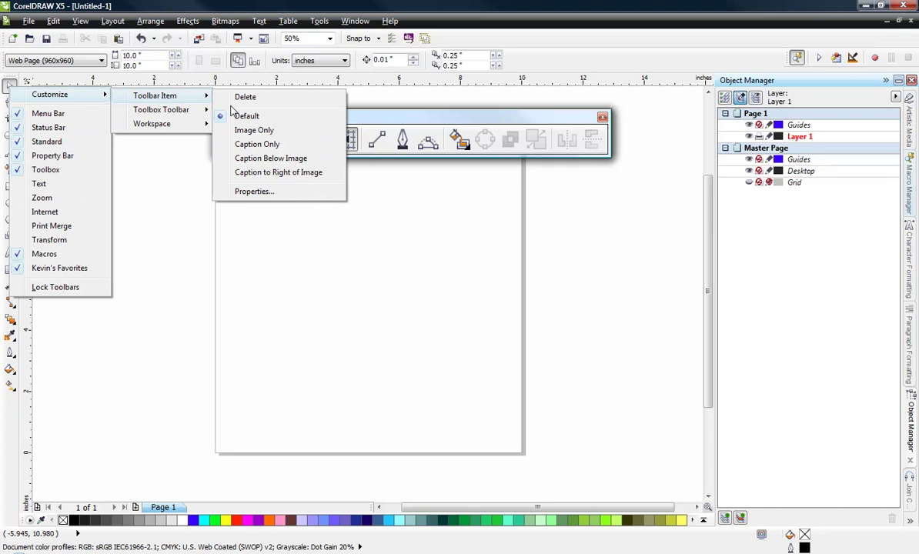
left_click(263, 193)
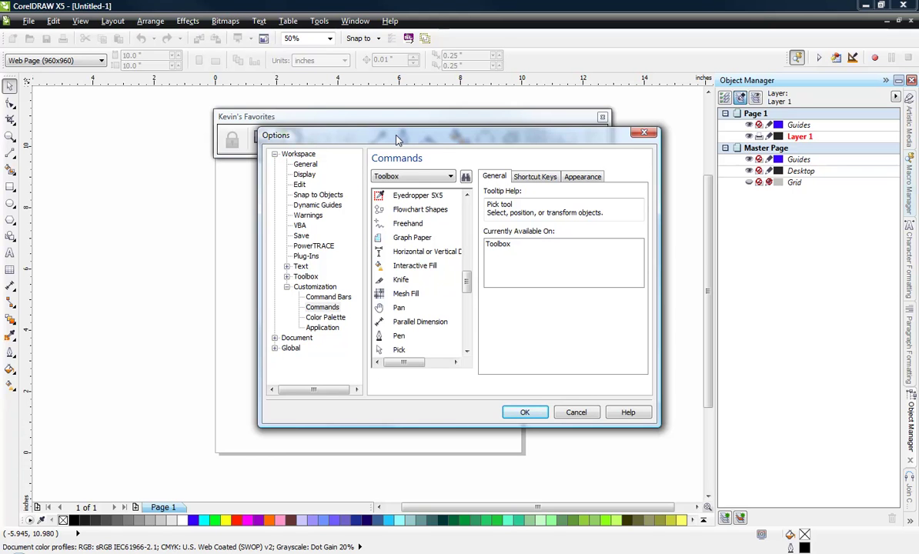
left_click_drag(397, 138, 378, 132)
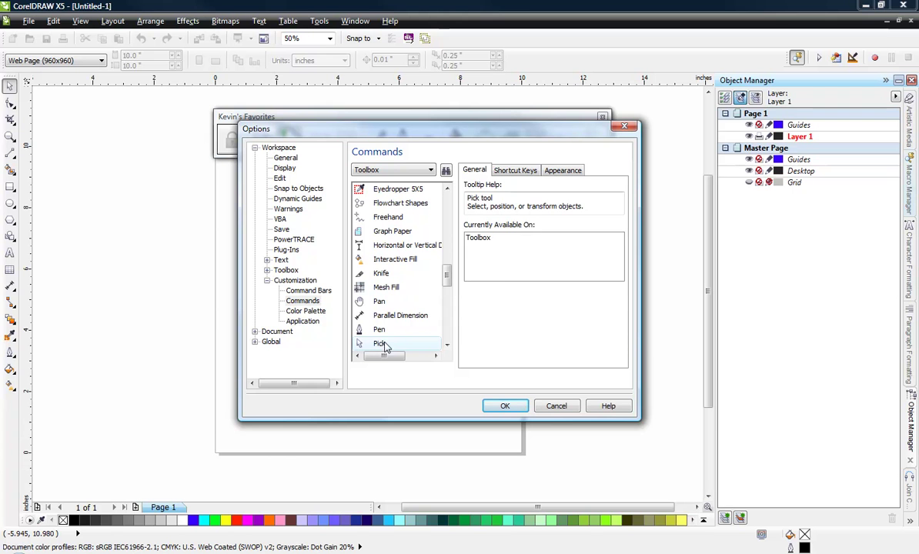
left_click(519, 171)
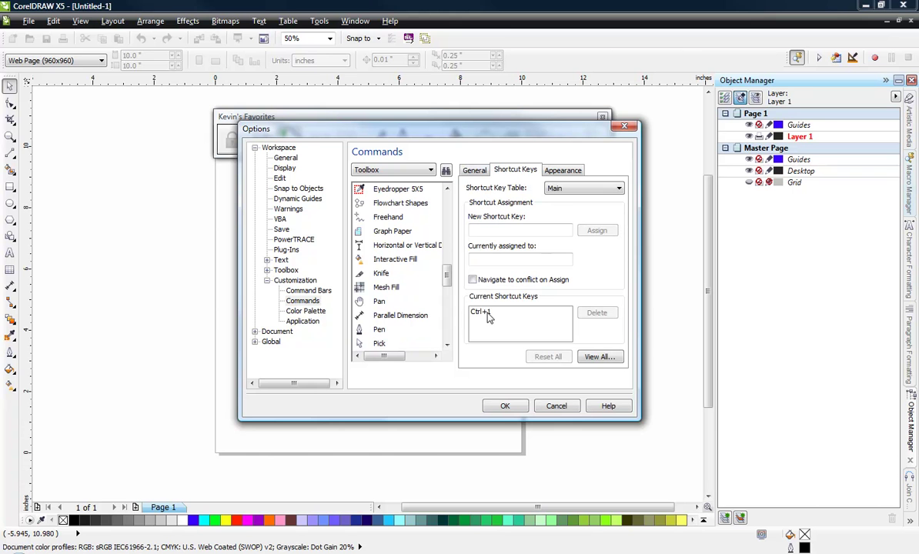
left_click(496, 229)
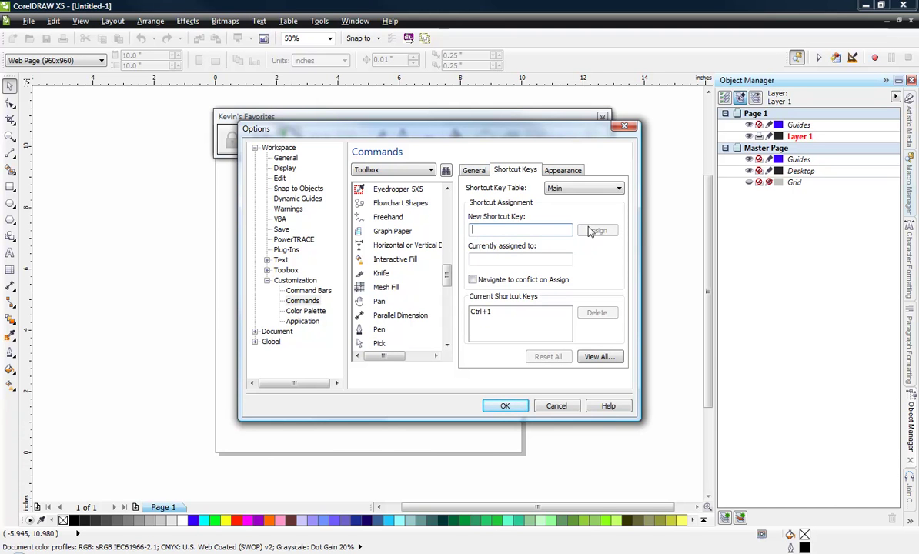
key("ctrl+1")
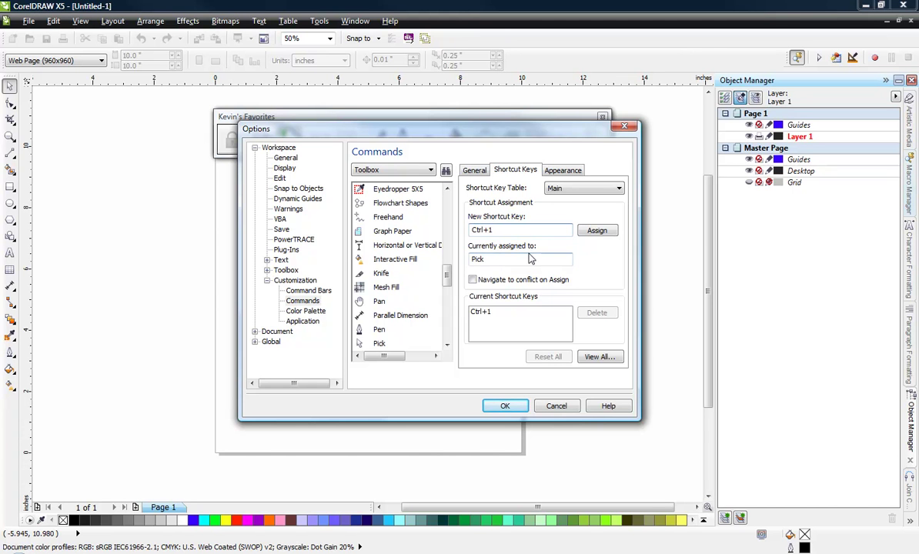
left_click(583, 233)
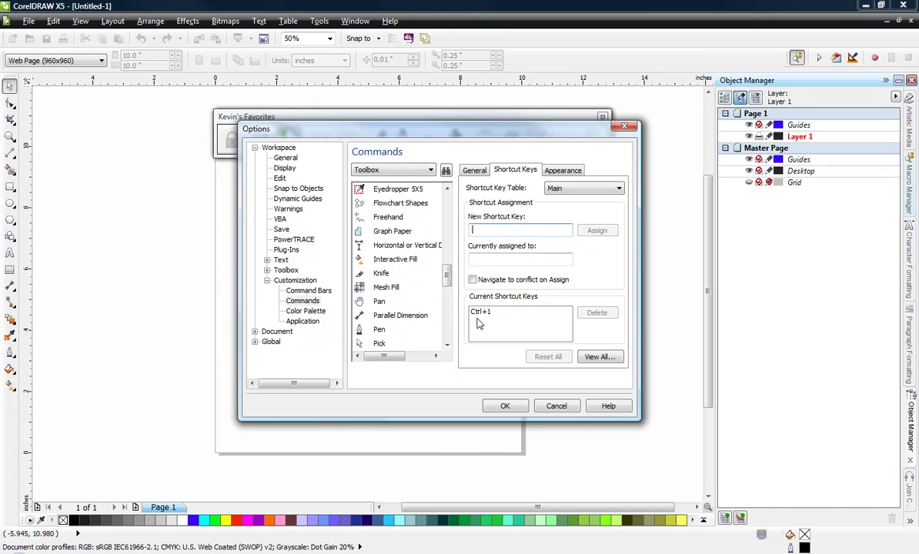
left_click(504, 406)
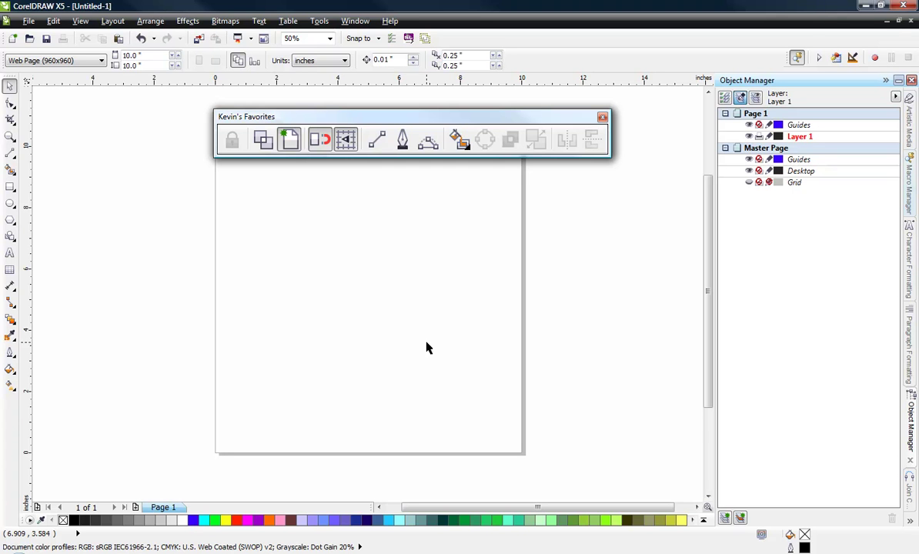
Step: Examine the shortcut key assigned to the 2-Point Line tool in its command properties
left_click(11, 157)
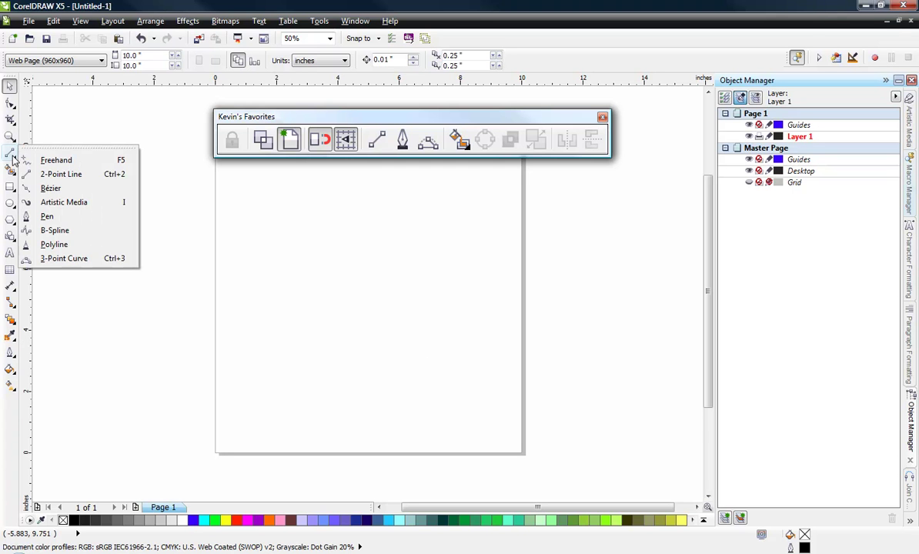
right_click(52, 178)
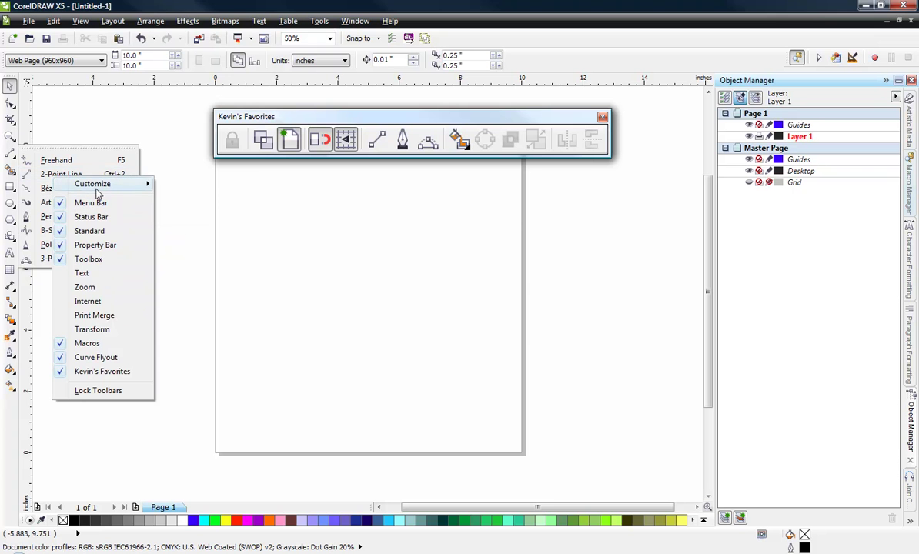
mouse_move(97, 192)
mouse_move(188, 185)
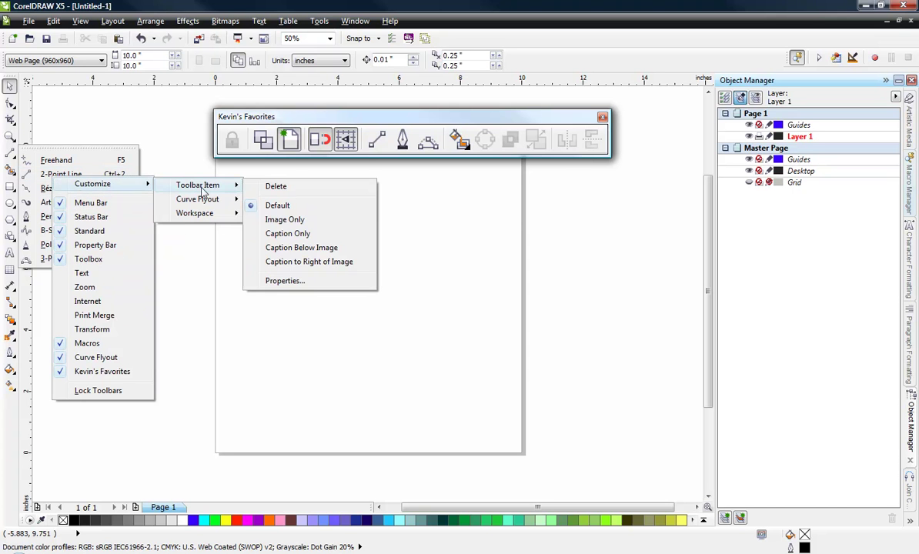
left_click(296, 283)
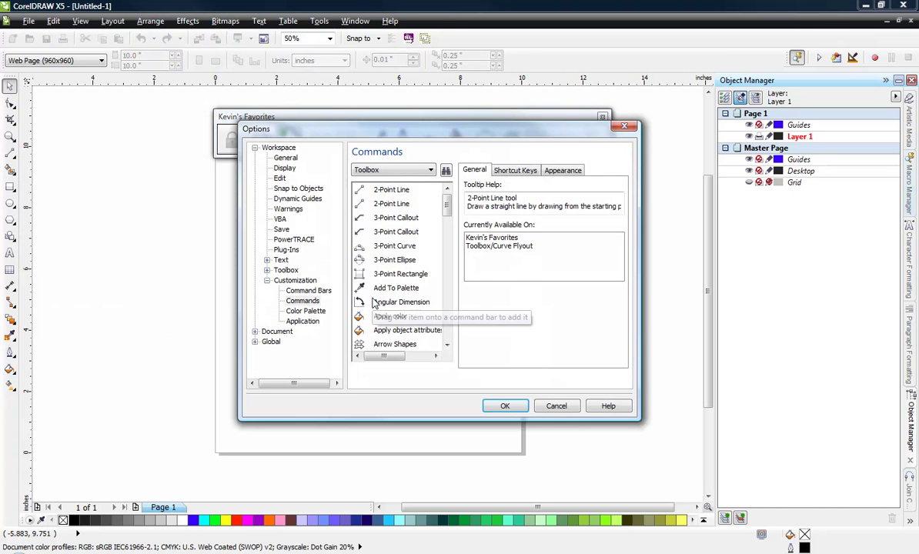
left_click(392, 194)
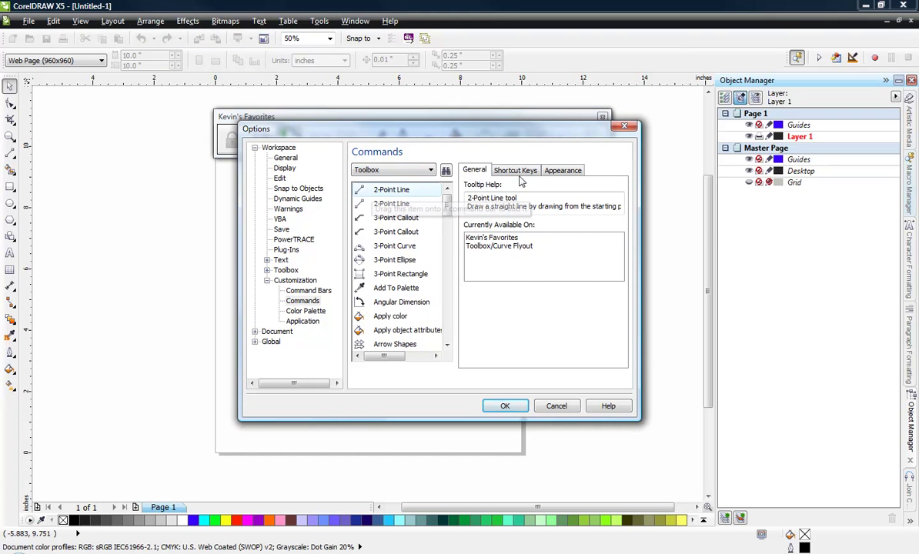
left_click(530, 171)
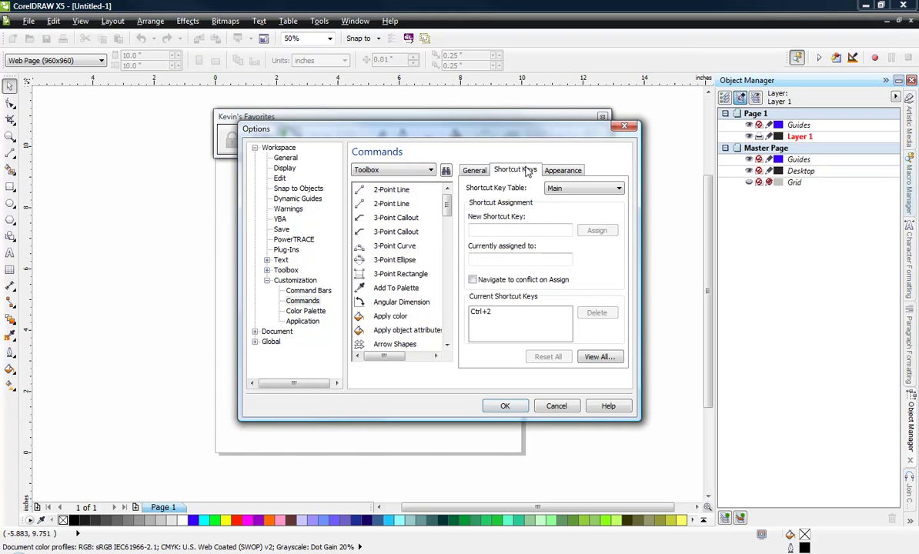
left_click(475, 227)
left_click(505, 408)
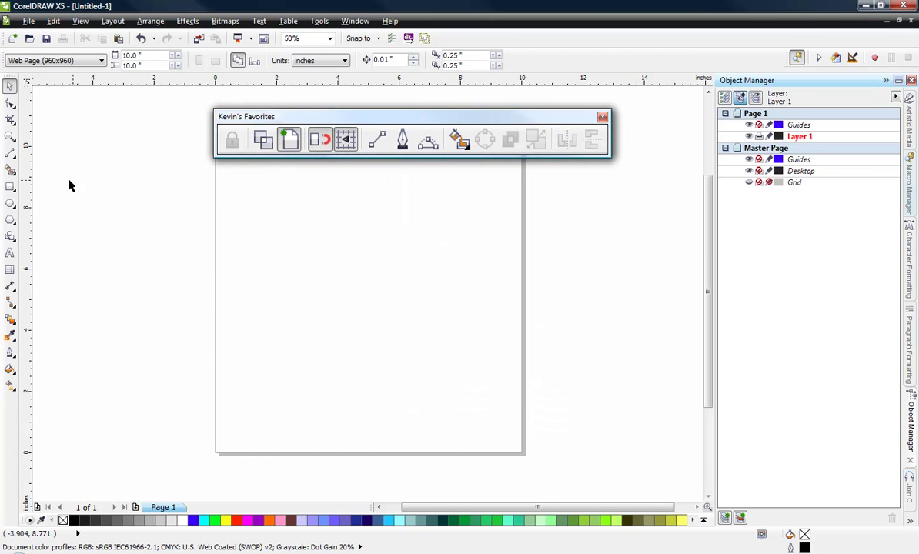
Step: Examine the shortcut key assigned to the 3-Point Curve tool in its command properties
left_click(10, 155)
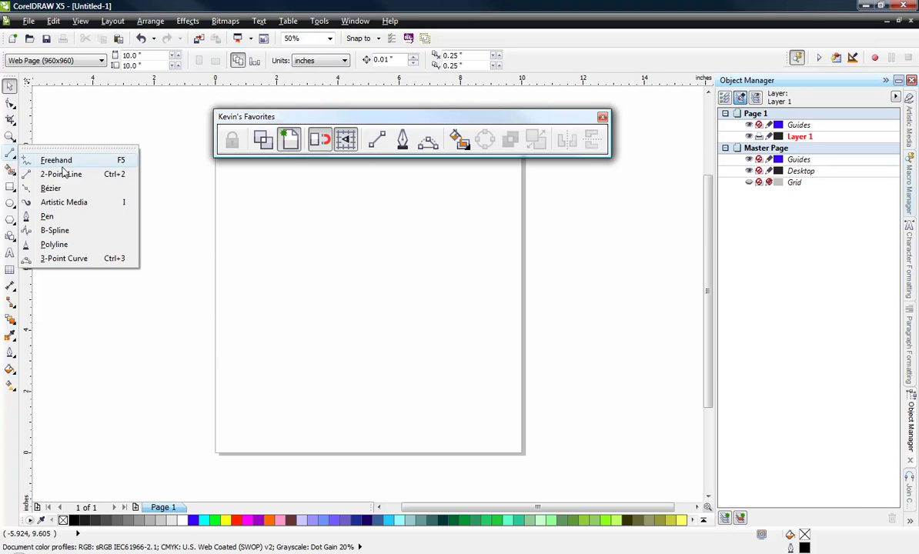
right_click(73, 260)
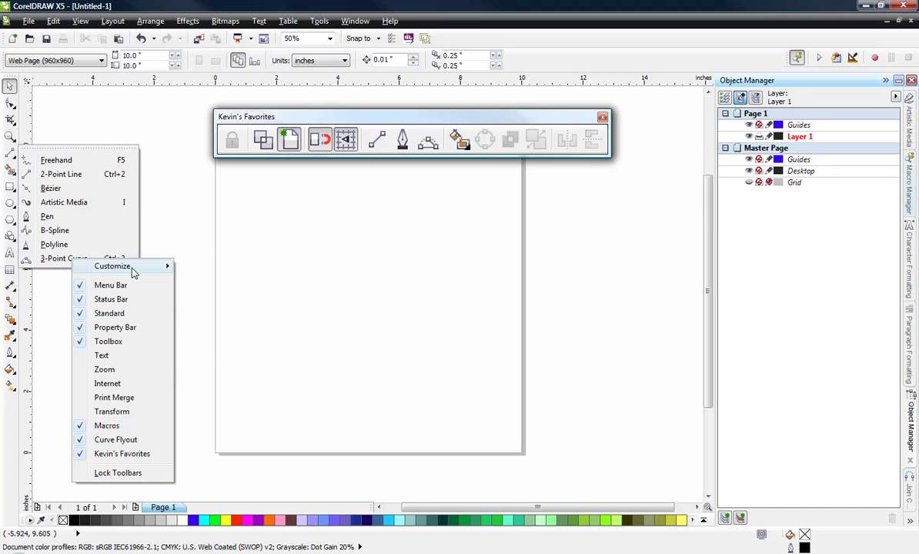
mouse_move(131, 266)
mouse_move(221, 300)
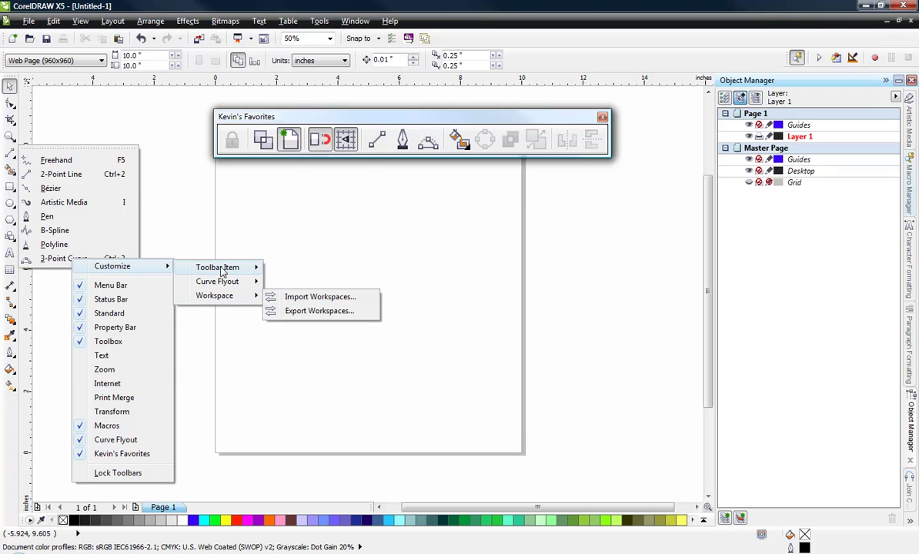
mouse_move(199, 266)
left_click(302, 363)
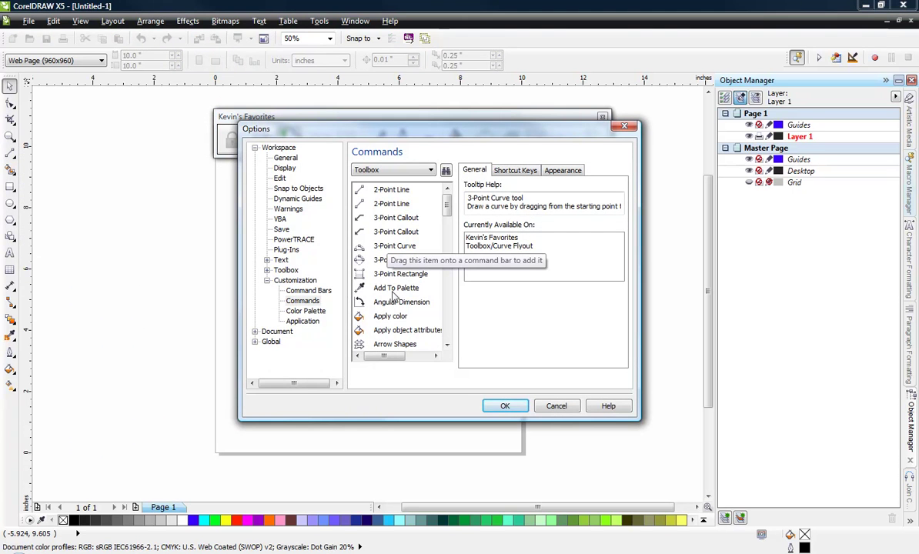
left_click(402, 245)
left_click(519, 170)
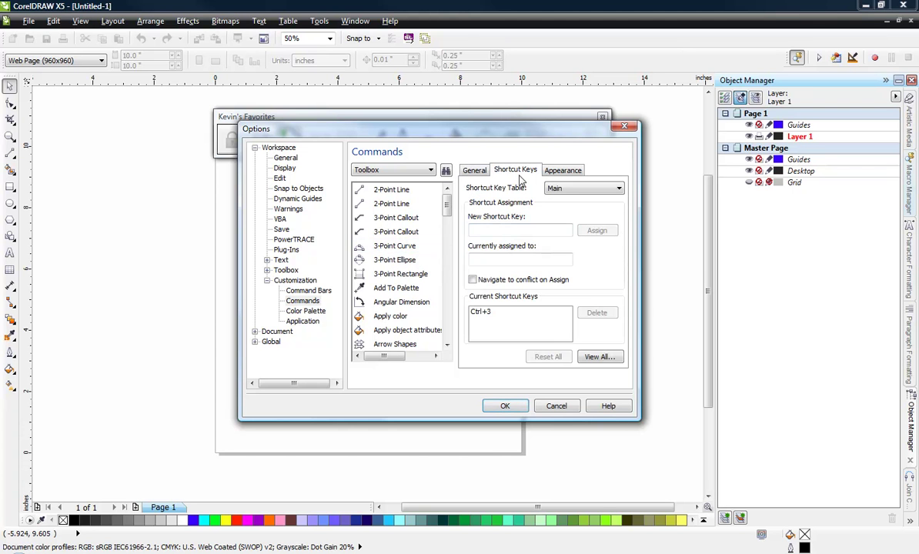
left_click(505, 407)
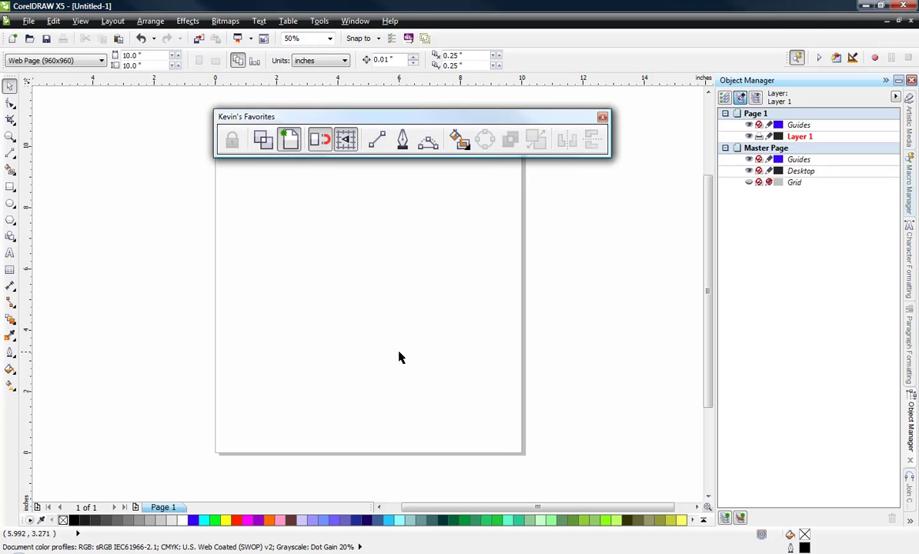
Step: Draw a slanted 2-point line spanning about 1.5 by 3.75 inches and continue from its lower end with an upward-bowed 3-point curve
key("F5")
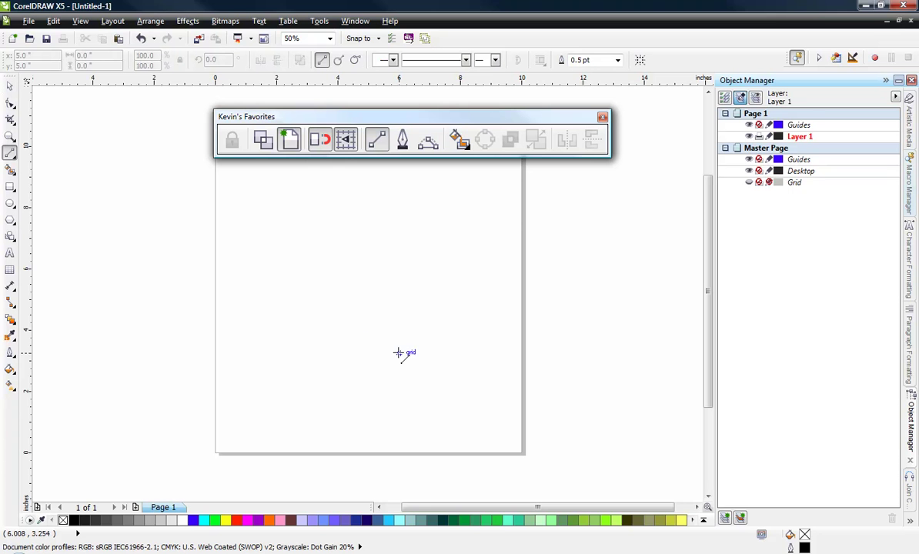
left_click_drag(275, 237, 323, 354)
key("F5")
left_click(323, 353)
left_click_drag(500, 239, 543, 236)
left_click(408, 275)
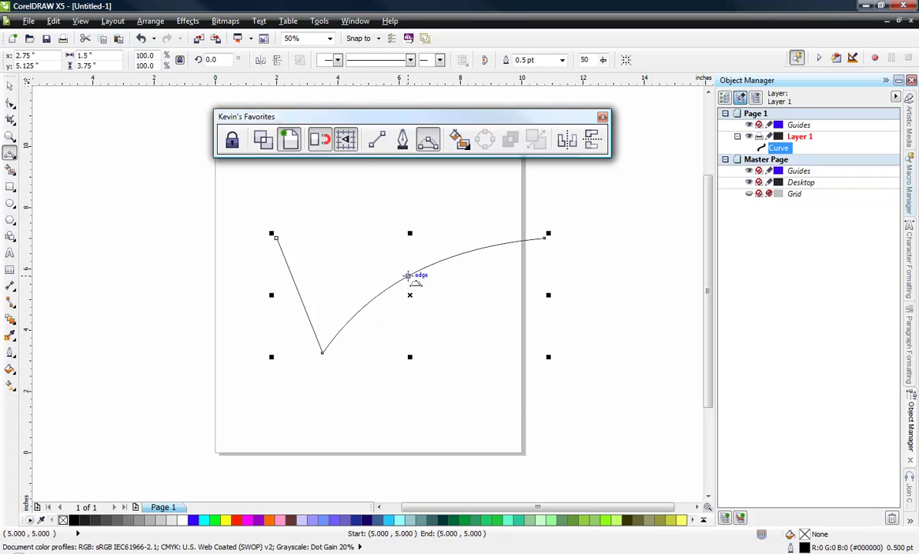
Step: Close the outline with a short 2-point line at the curve's end and a 3-point curve to the start, about 8.75 by 5.75 inches overall
key("F5")
left_click(546, 238)
left_click(523, 176)
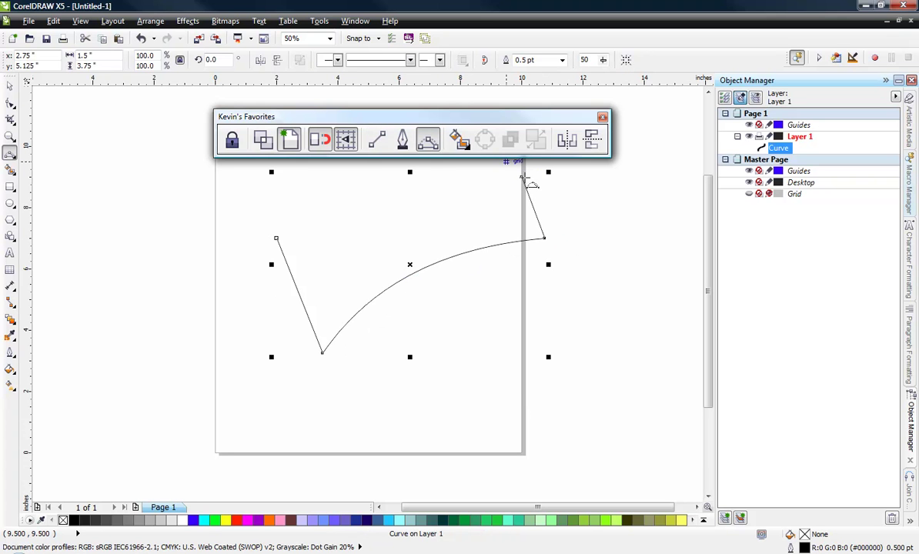
left_click_drag(277, 238, 407, 194)
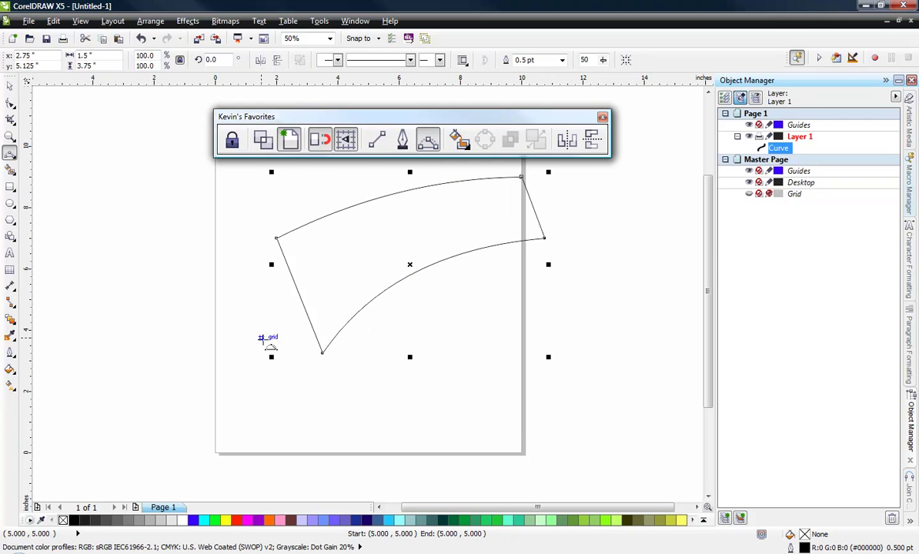
Step: Move the closed curved shape down and left so its centre is at x 4.25, y 3.5 inches, and deselect it
left_click(10, 86)
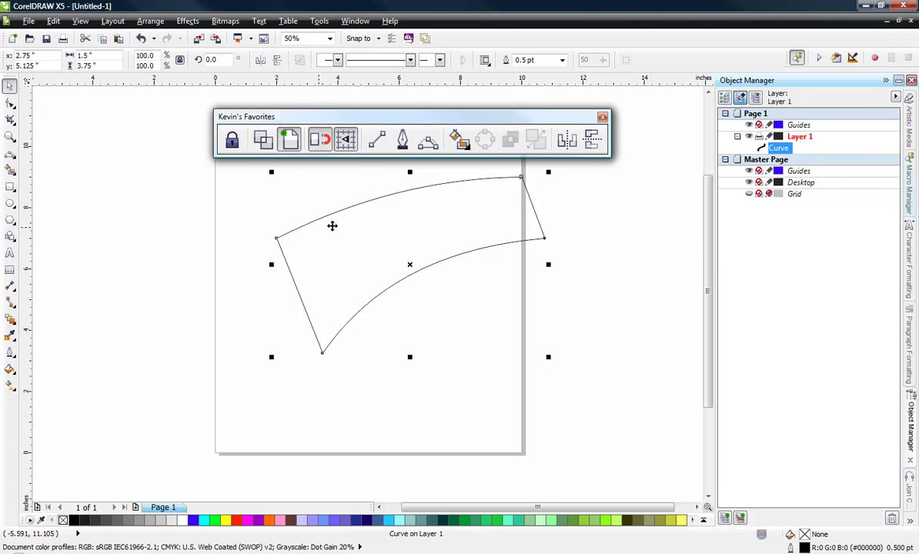
left_click_drag(409, 268, 344, 348)
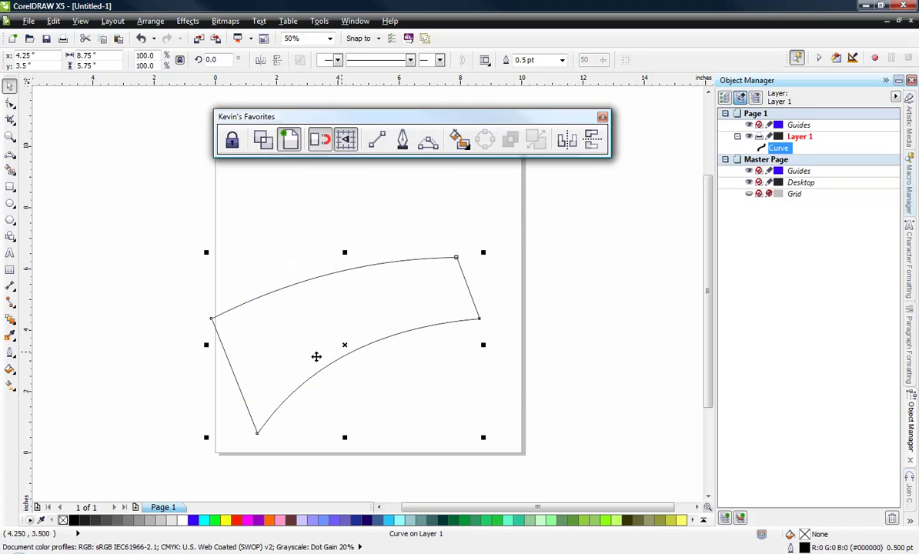
left_click(166, 361)
Step: Delete the closed curved shape from the page
left_click(9, 151)
left_click(9, 153)
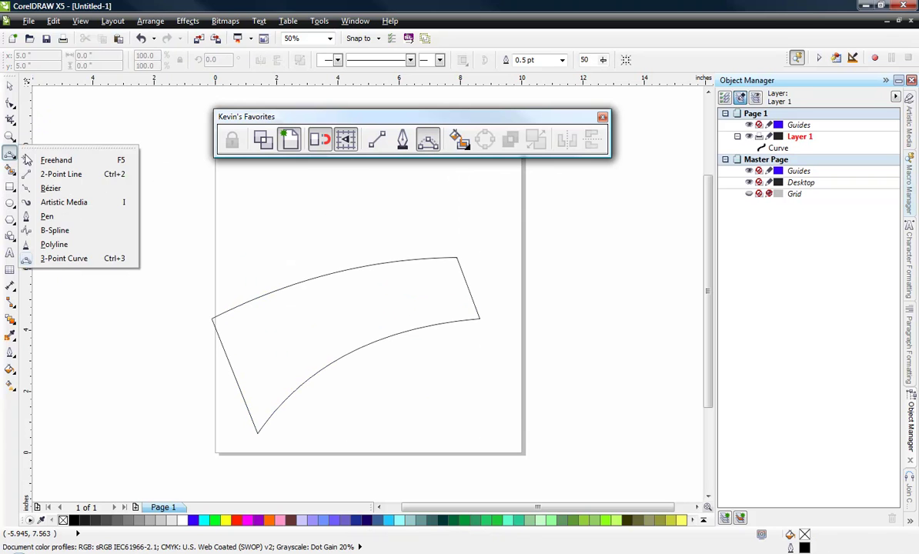
left_click(9, 86)
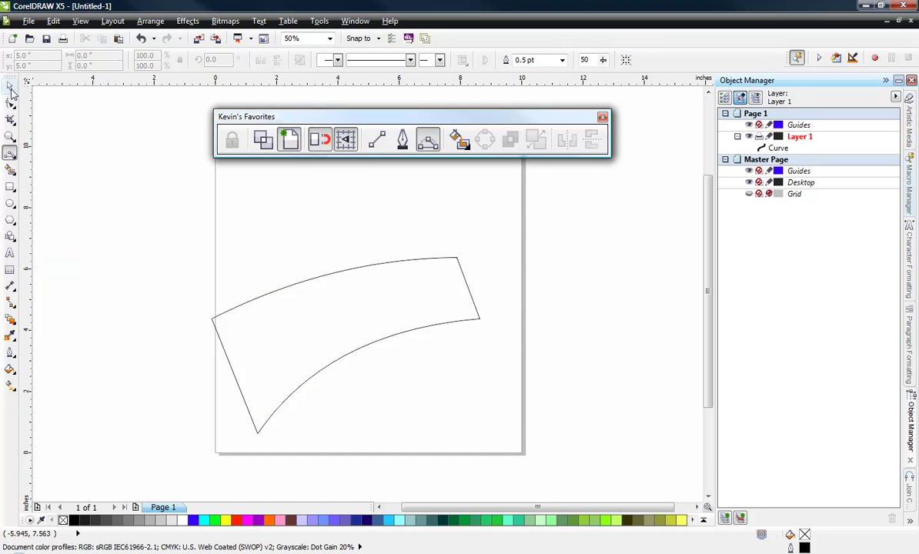
left_click(301, 310)
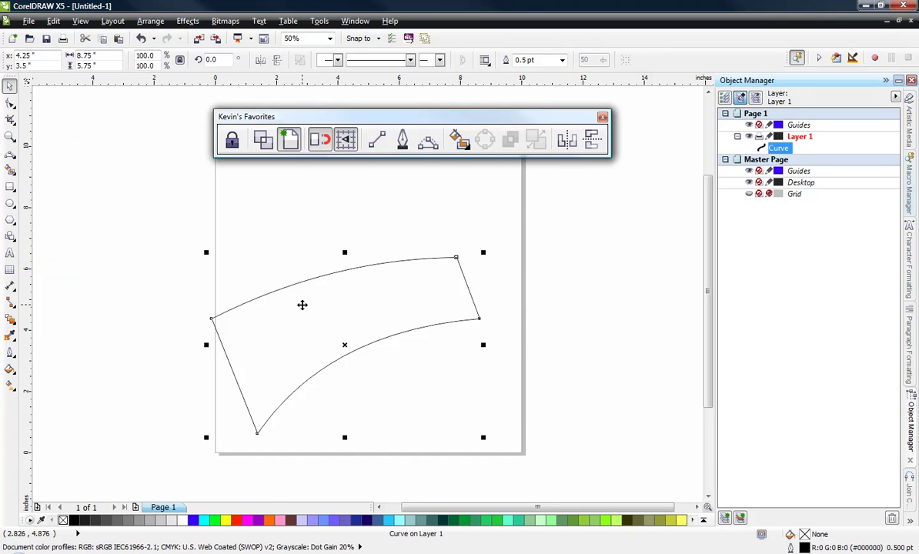
key("Delete")
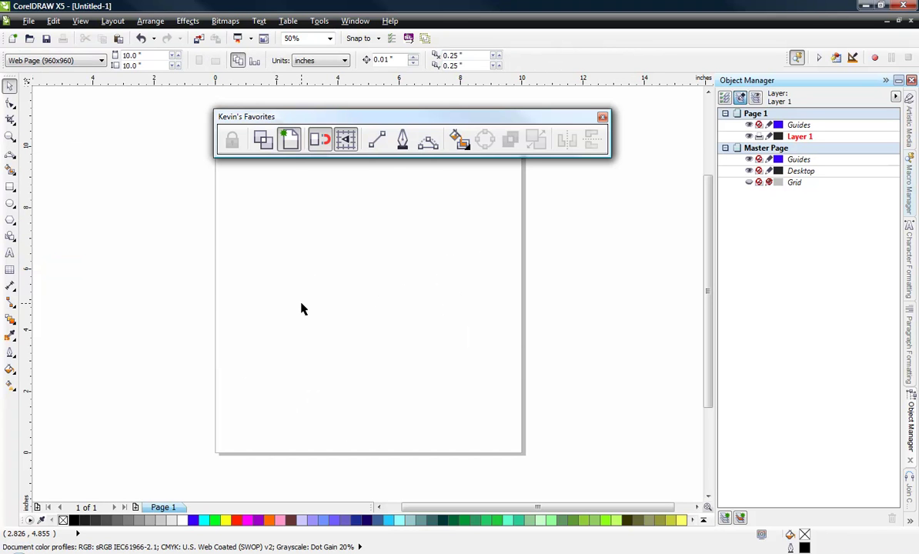
Step: Draw a slanted 2-point line spanning about 1.5 by 3.25 inches and continue from its lower end with an upward-bowed 3-point curve
left_click(379, 141)
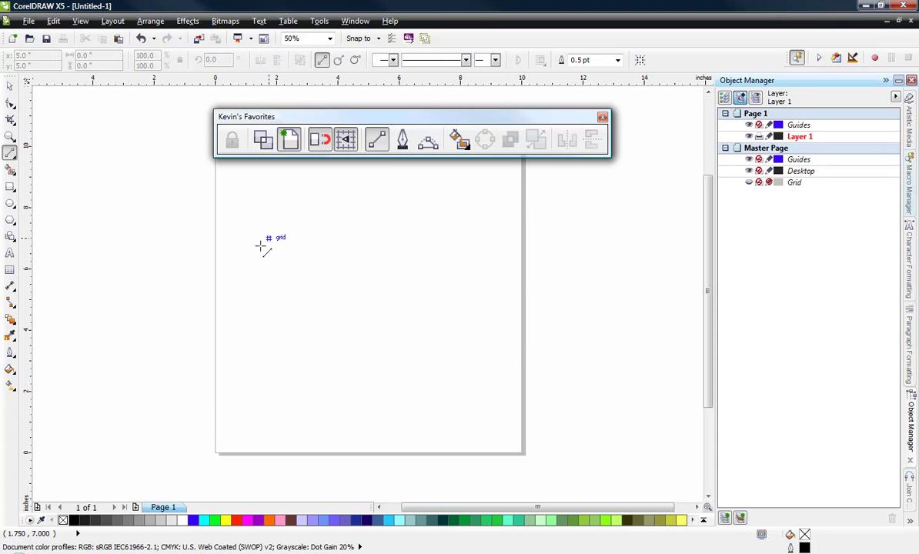
left_click_drag(260, 253, 306, 346)
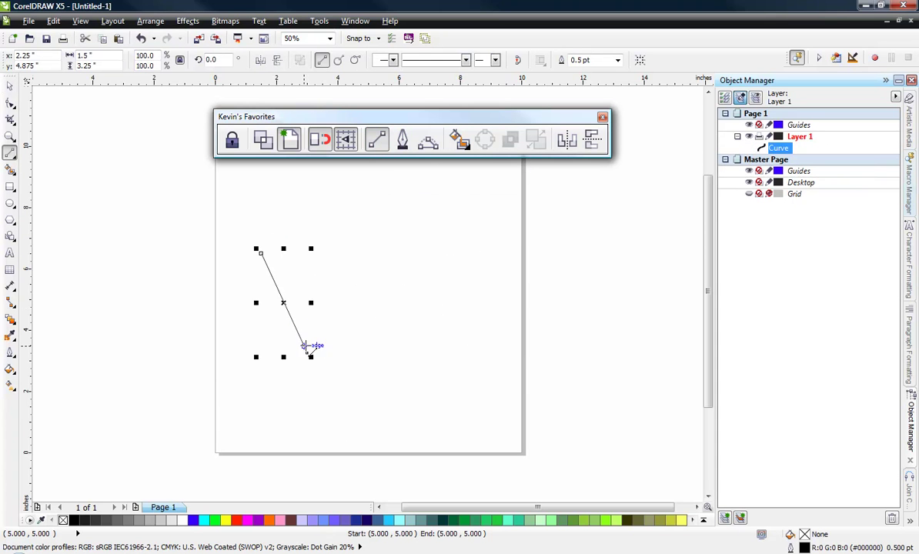
left_click(427, 143)
left_click_drag(308, 352, 506, 246)
left_click(409, 270)
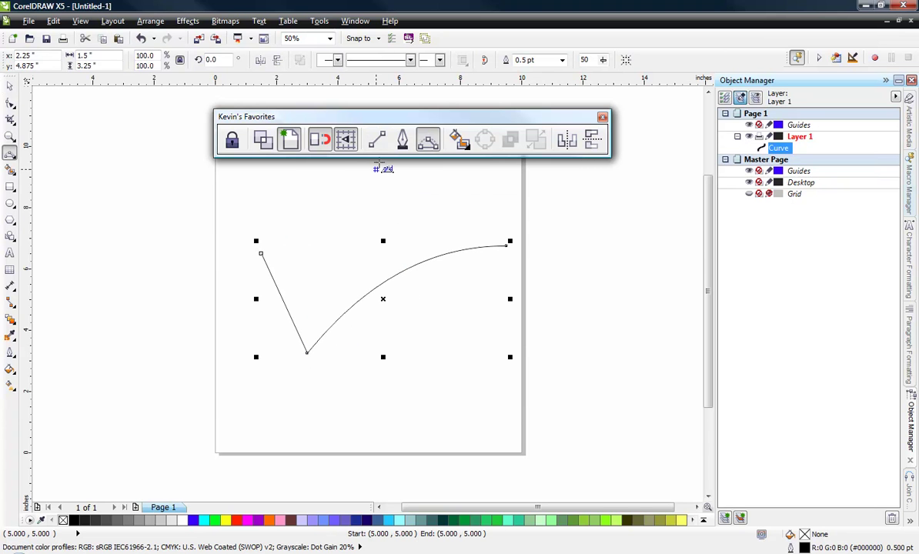
Step: Close the outline with a short 2-point line at the curve's end and a 3-point curve to the start, about 8 by 5.25 inches overall
left_click(377, 140)
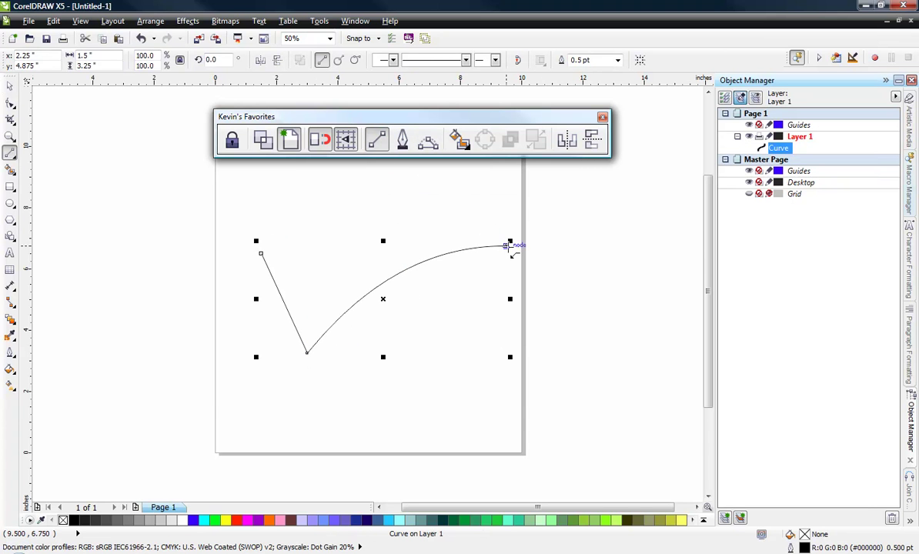
left_click_drag(506, 246, 484, 192)
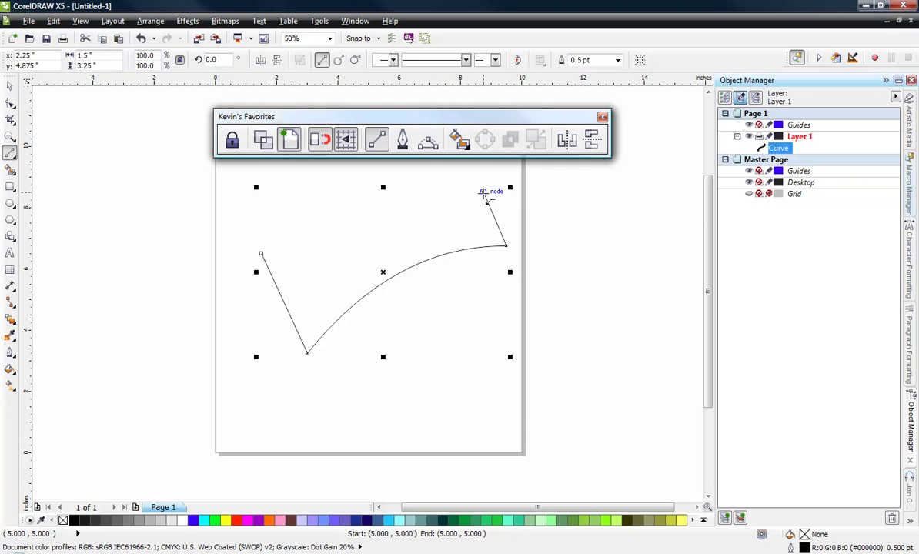
left_click(428, 139)
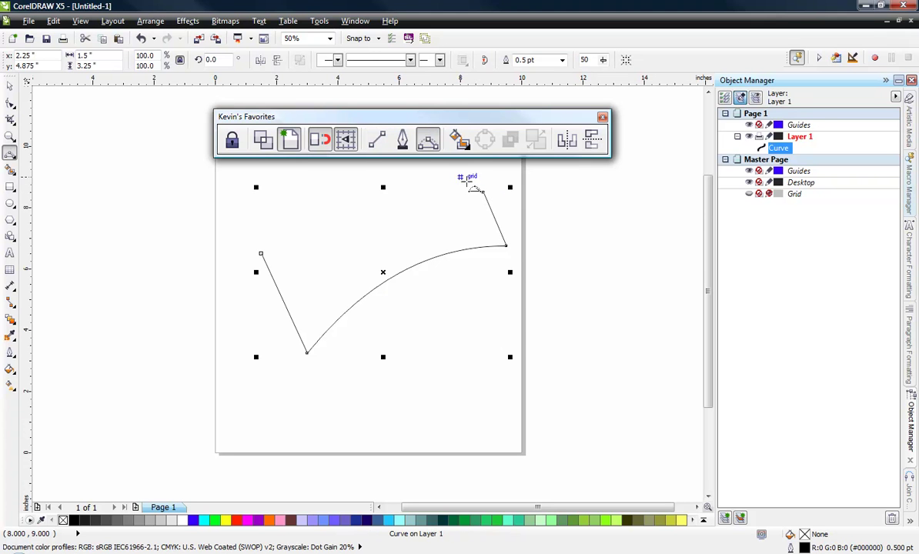
left_click_drag(483, 192, 261, 254)
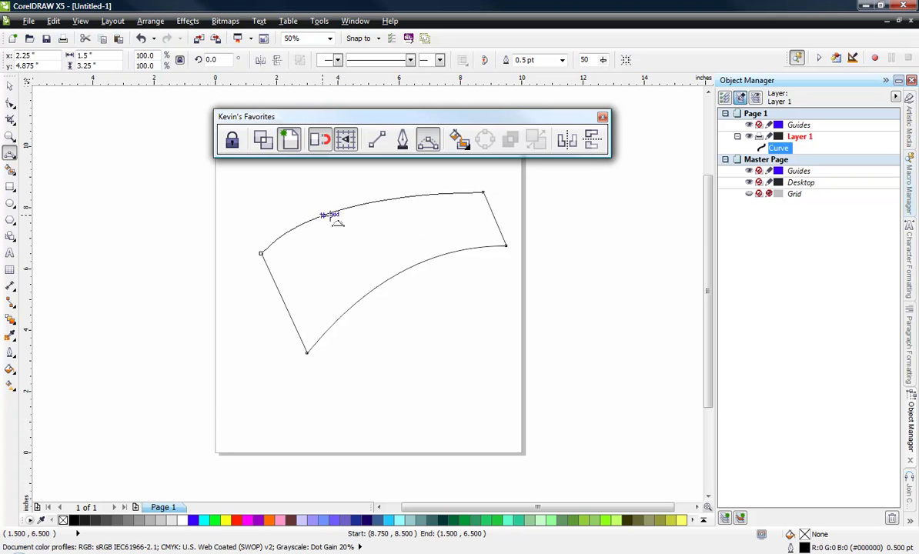
left_click(369, 205)
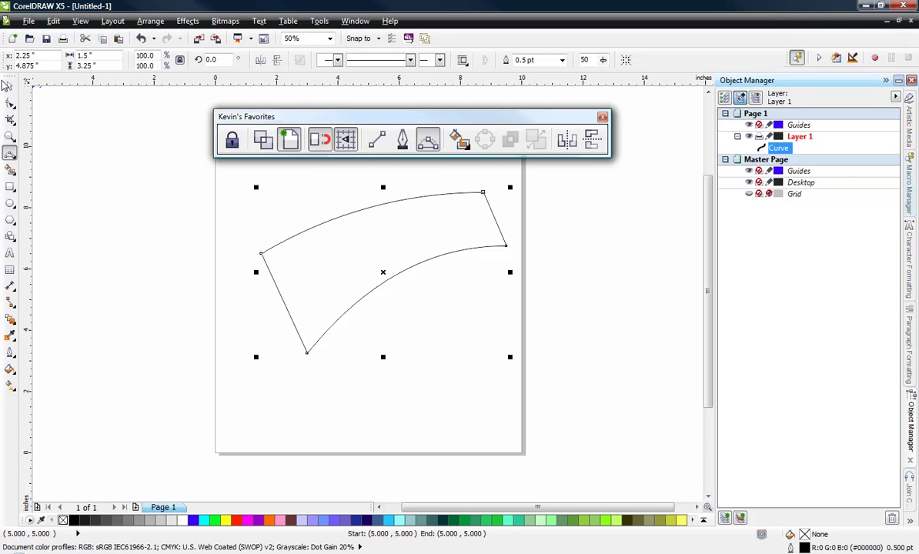
Step: Activate 2-Point Line and 3-Point Curve in turn, and use Pick to move the closed shape's centre to x 4.75, y 4.625 inches
left_click(9, 154)
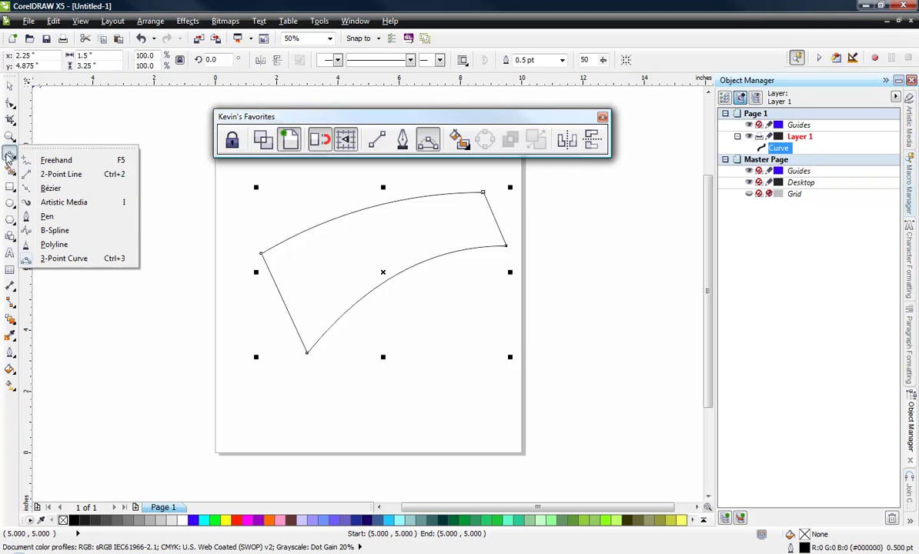
left_click(59, 174)
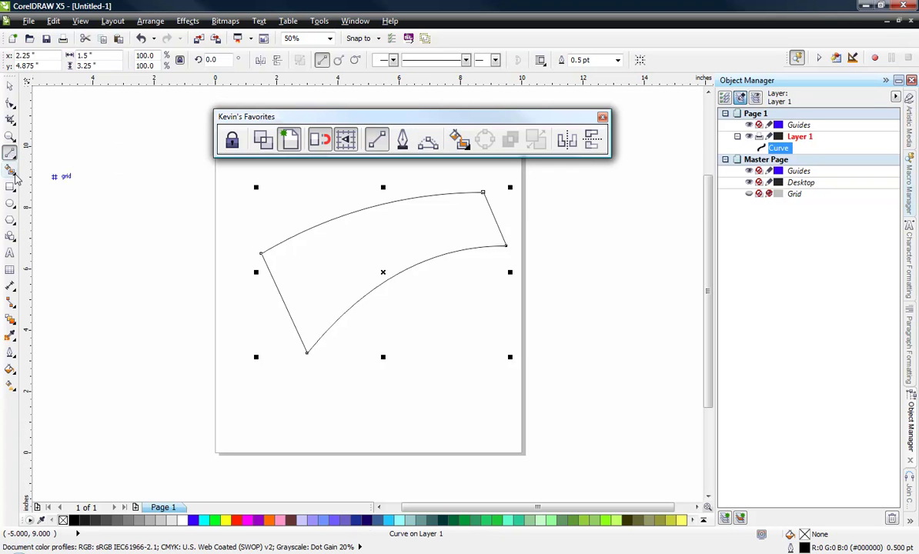
left_click(10, 155)
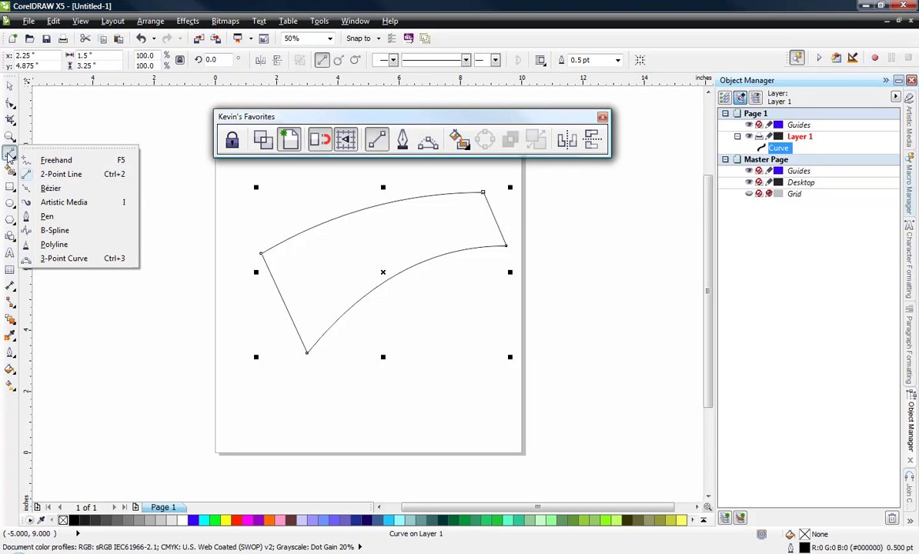
left_click(64, 259)
key("space")
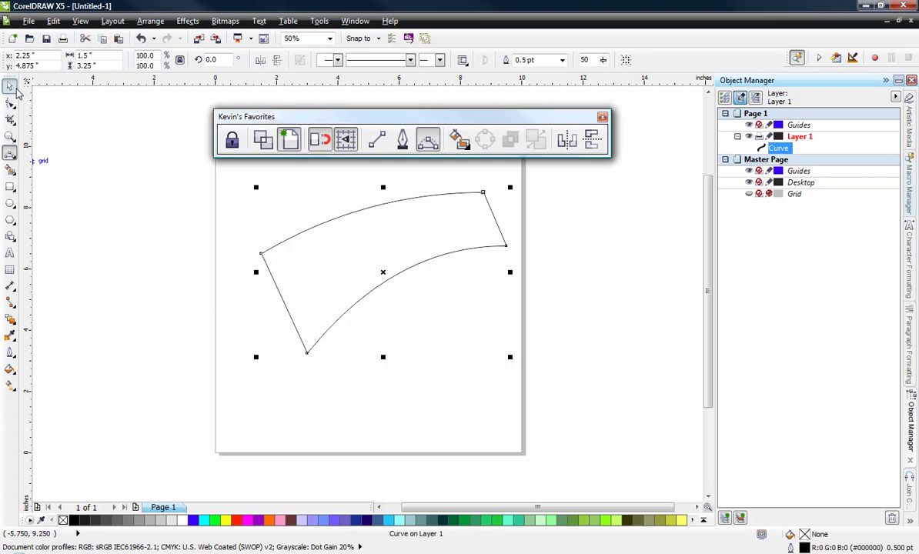
left_click_drag(392, 272, 375, 322)
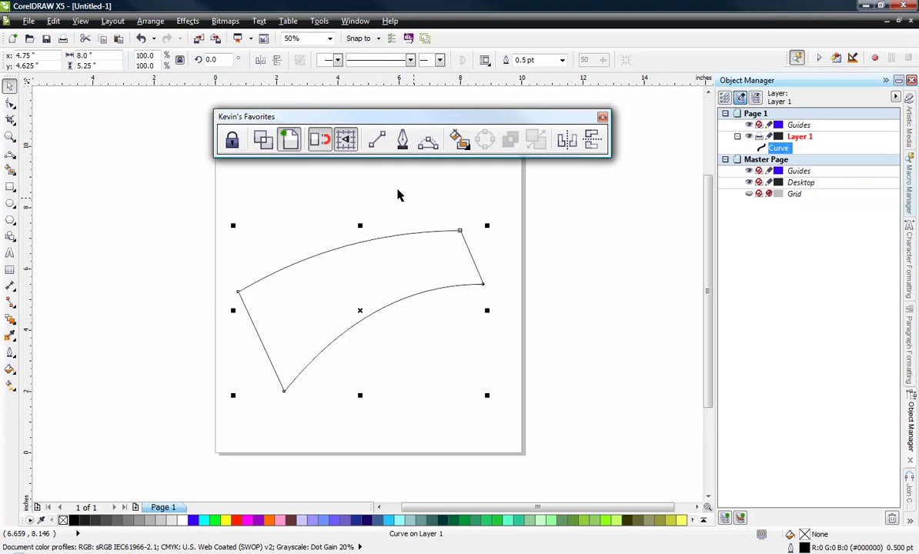
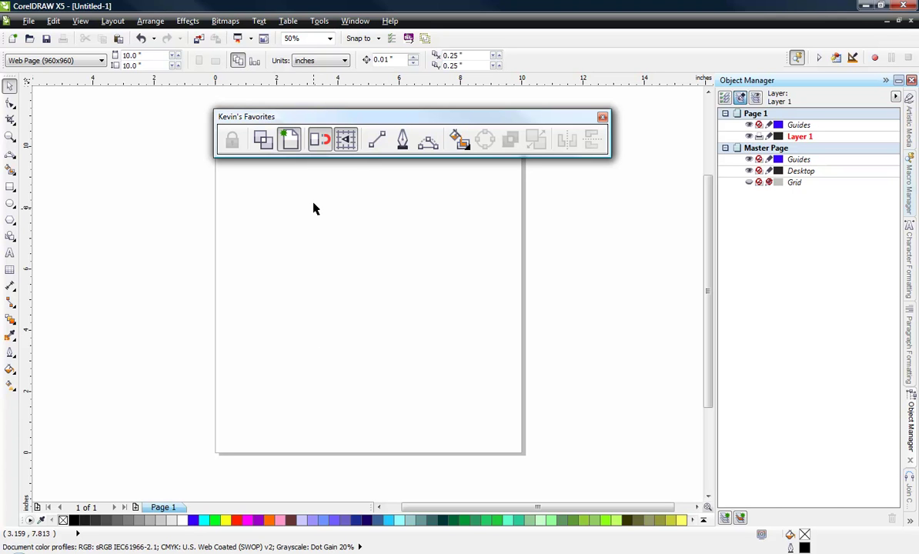
left_click(320, 140)
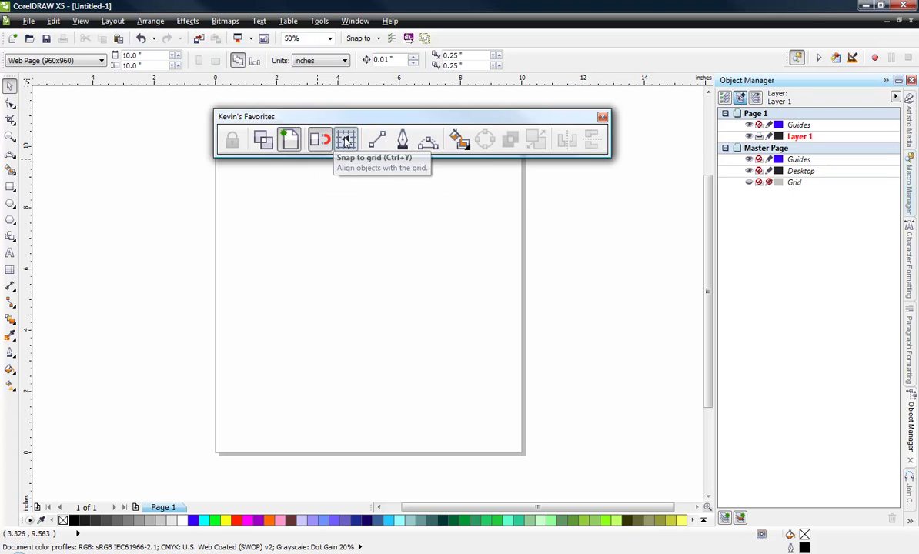
left_click(339, 142)
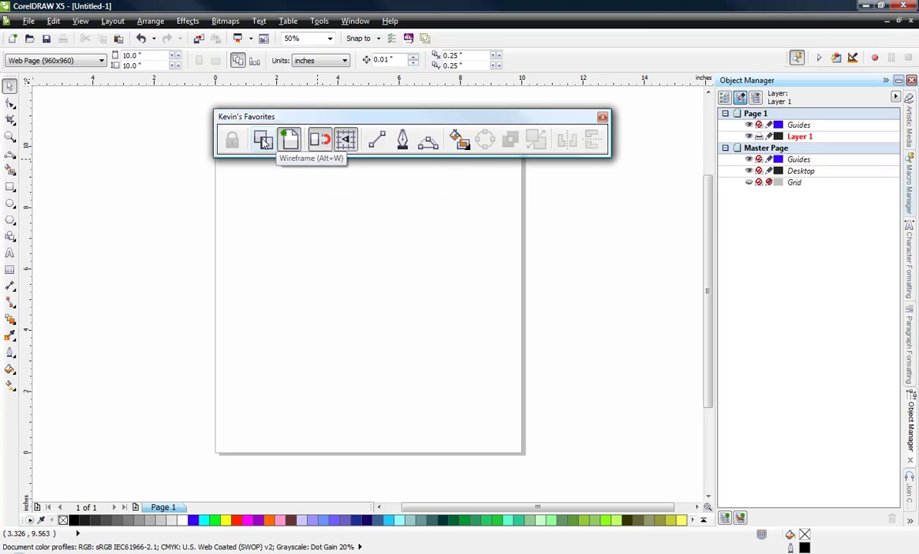
right_click(263, 141)
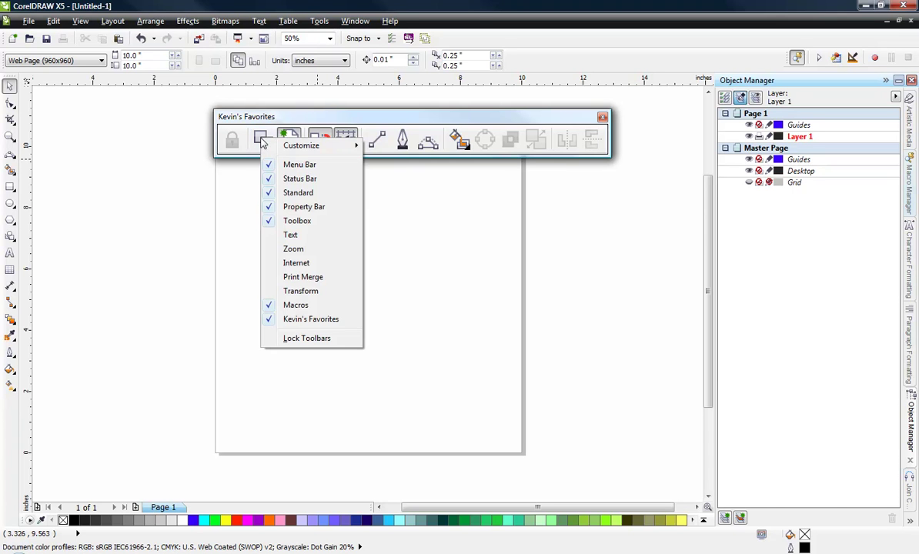
left_click(79, 22)
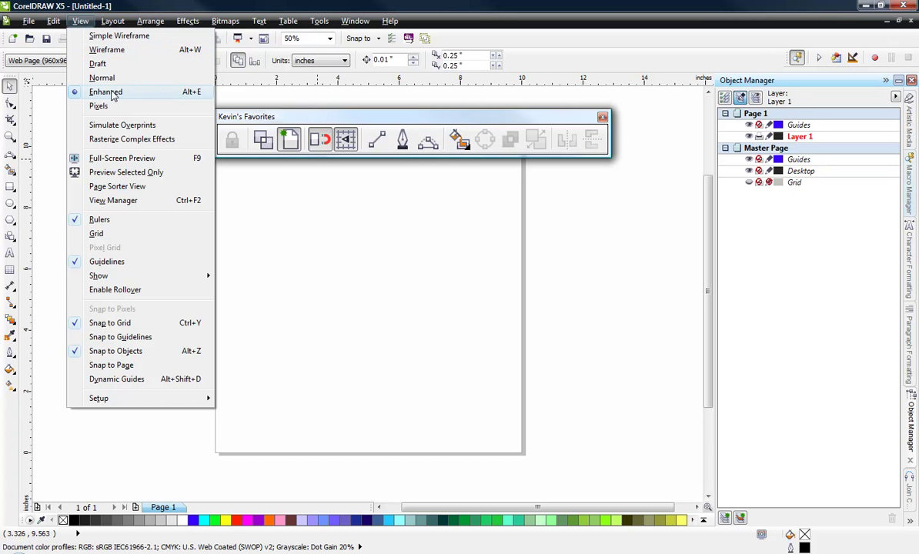
left_click(270, 214)
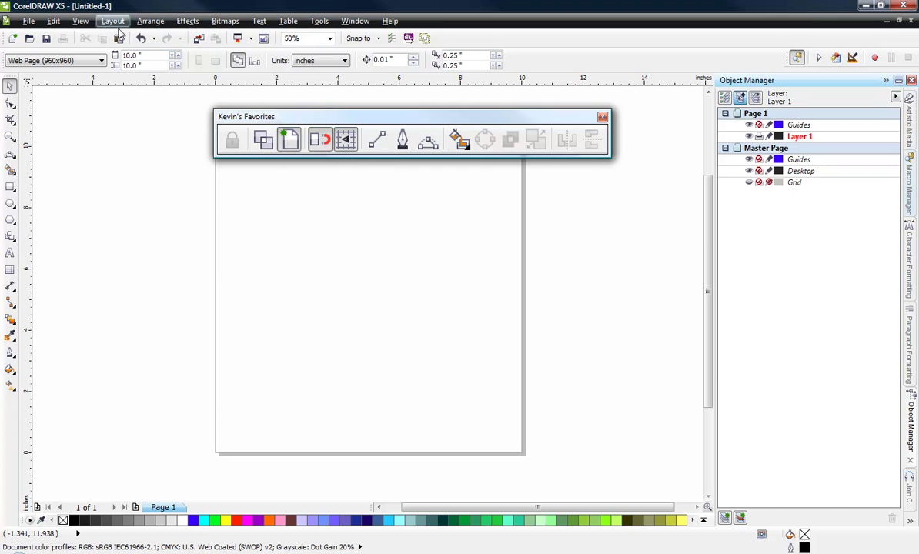
Step: Examine the shortcut key settings in the Wireframe command's properties and close them without making changes
left_click(76, 22)
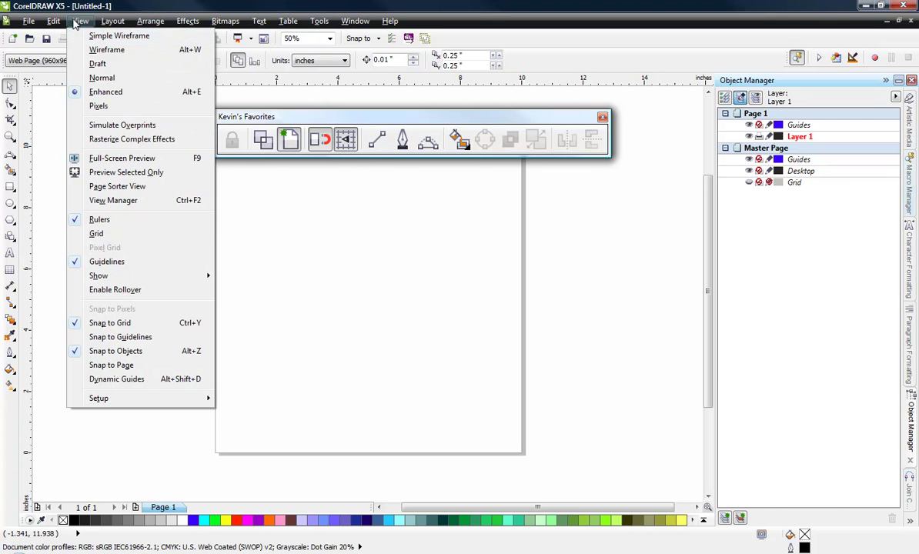
right_click(100, 52)
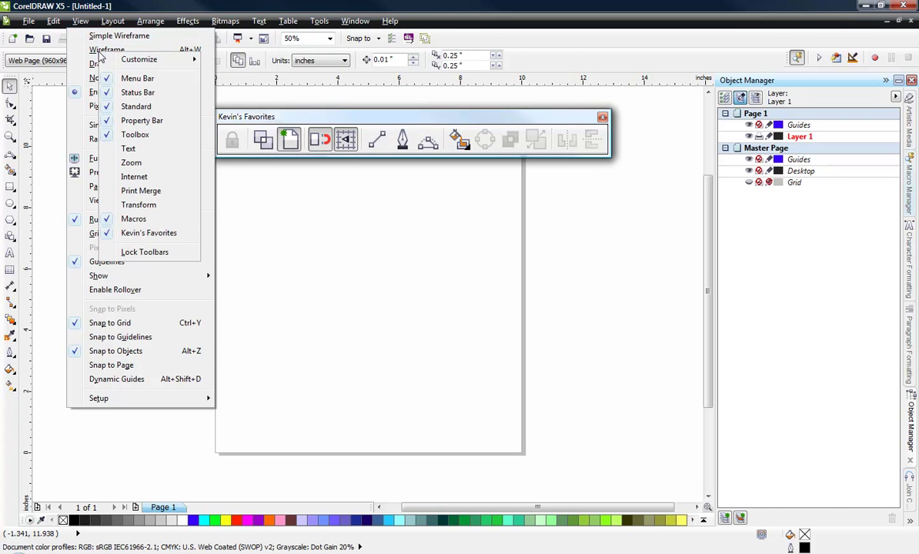
mouse_move(149, 67)
mouse_move(213, 62)
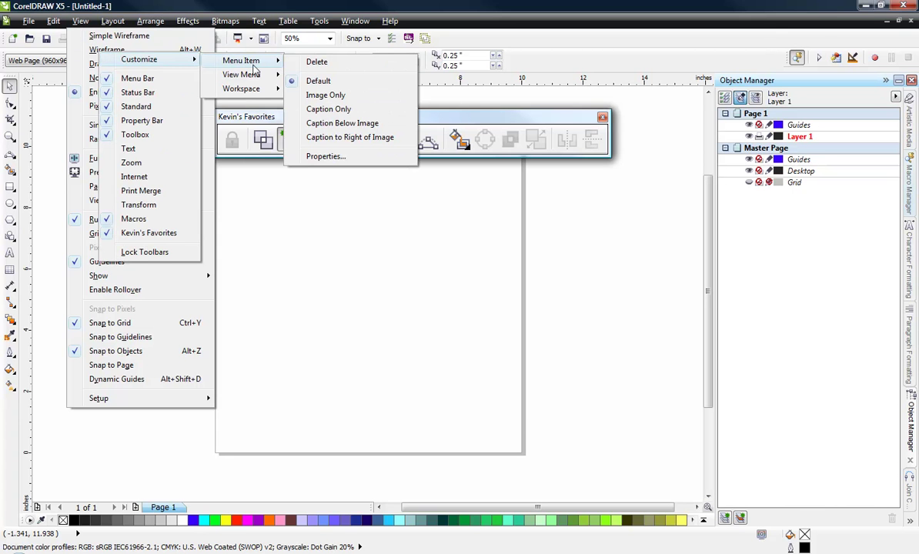
left_click(326, 158)
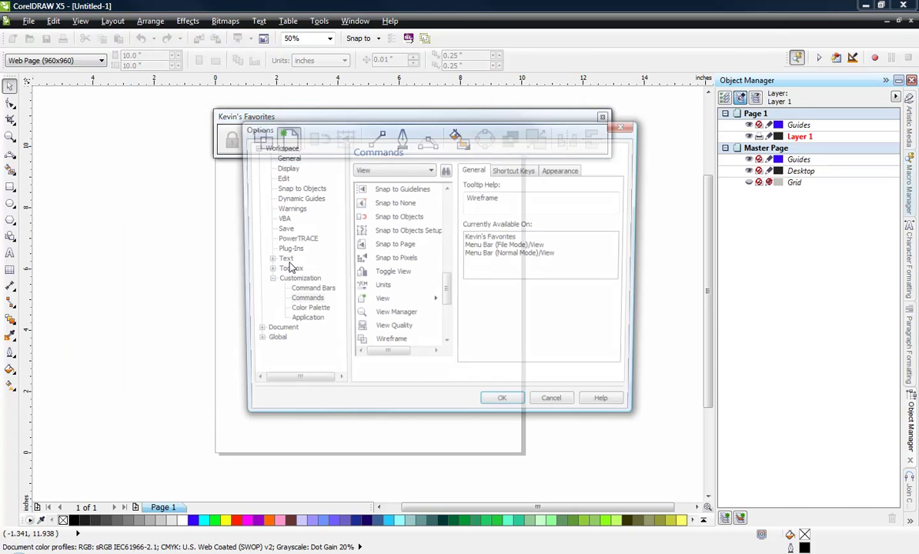
left_click(532, 171)
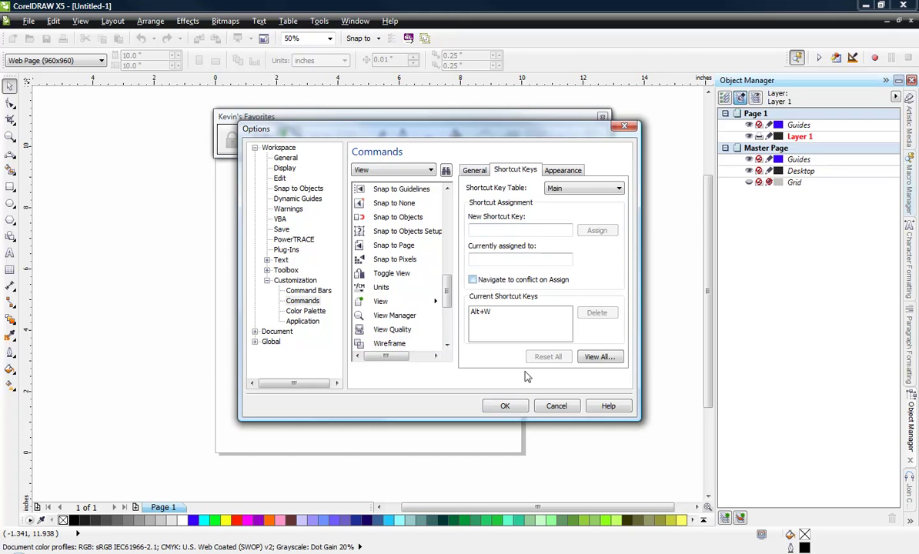
left_click(560, 407)
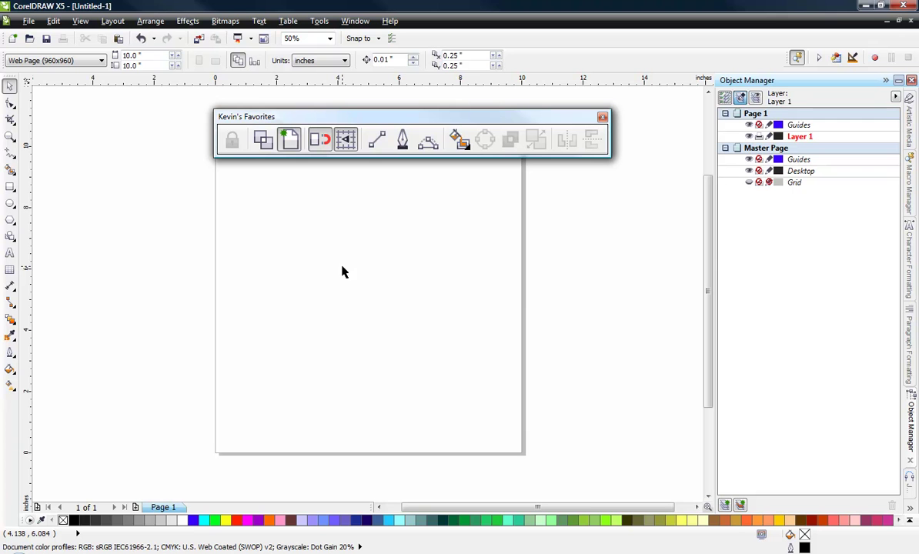
Step: Create a new floating toolbar over the page by copying the 2-Point Line and 3-Point Curve tools out of the toolbox
left_click(13, 157)
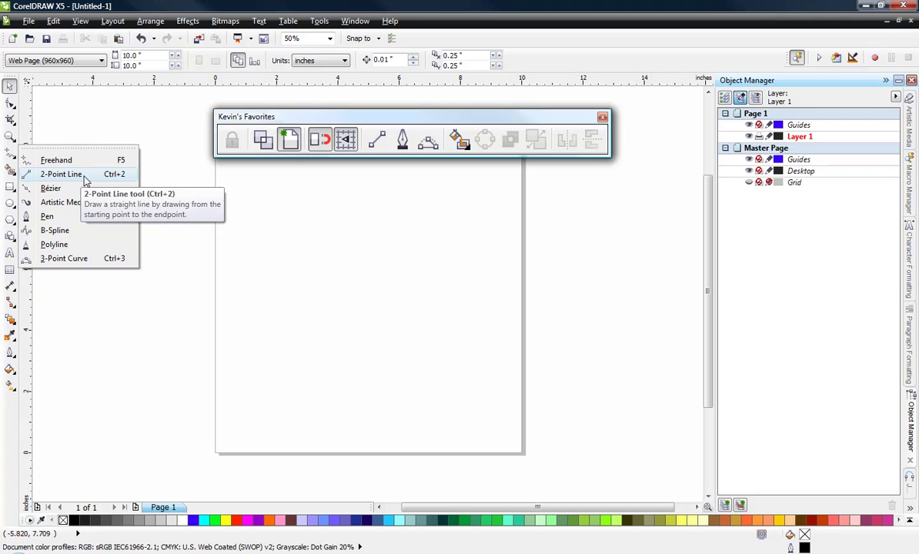
left_click_drag(86, 179, 351, 308)
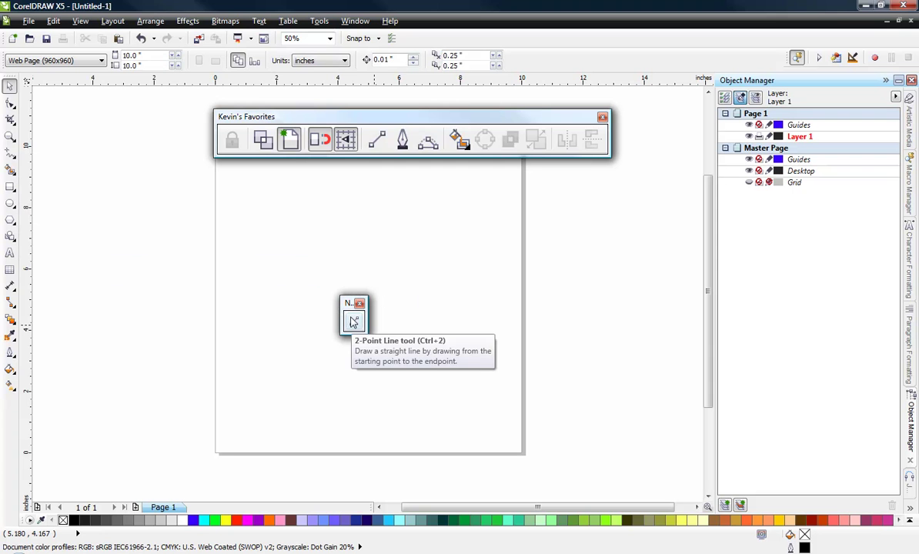
left_click(9, 153)
left_click(10, 170)
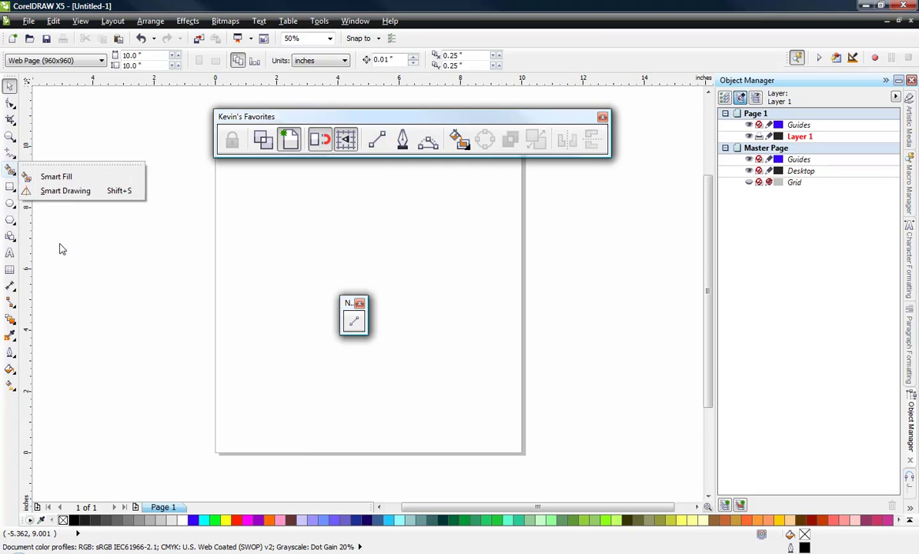
left_click(9, 153)
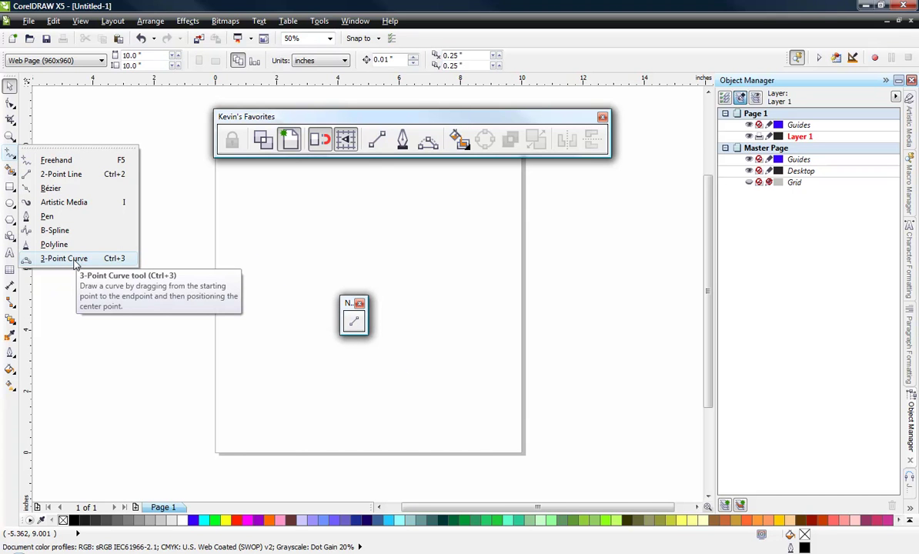
left_click_drag(75, 262, 367, 327)
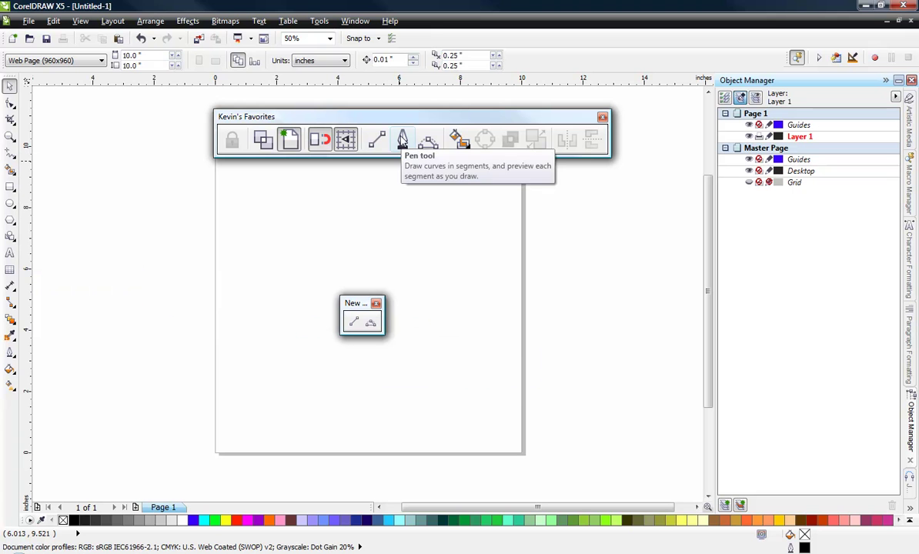
Step: Copy the Pen tool from the toolbox onto the new floating toolbar beside the 3-Point Curve tool
left_click(11, 152)
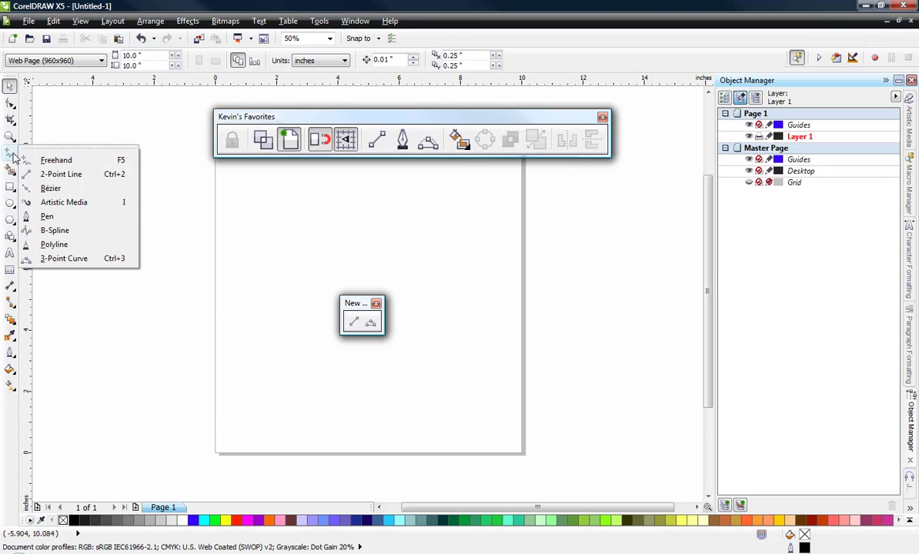
left_click(48, 216)
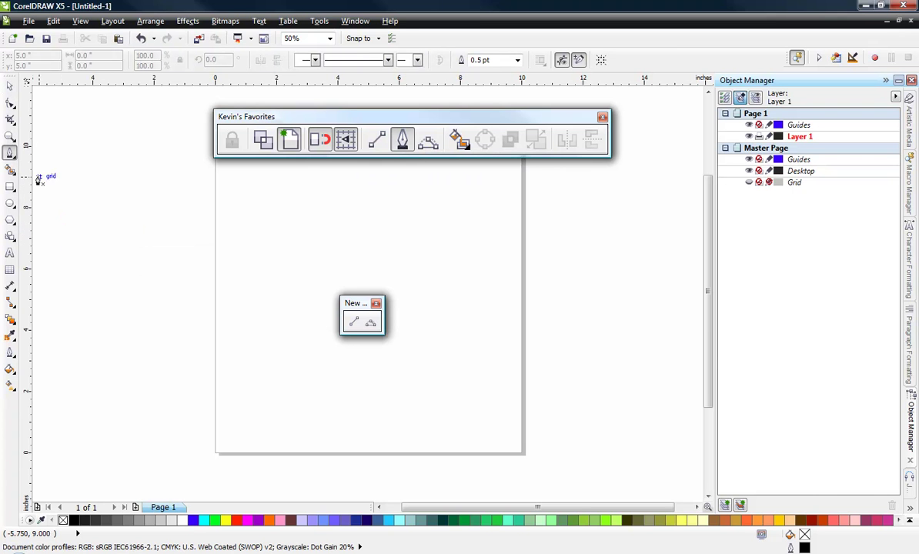
left_click(11, 154)
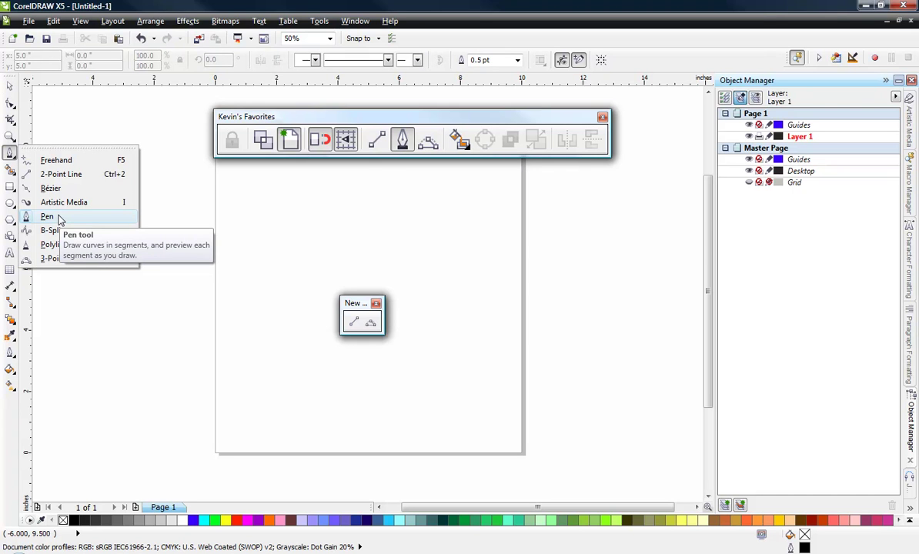
left_click_drag(60, 219, 385, 329)
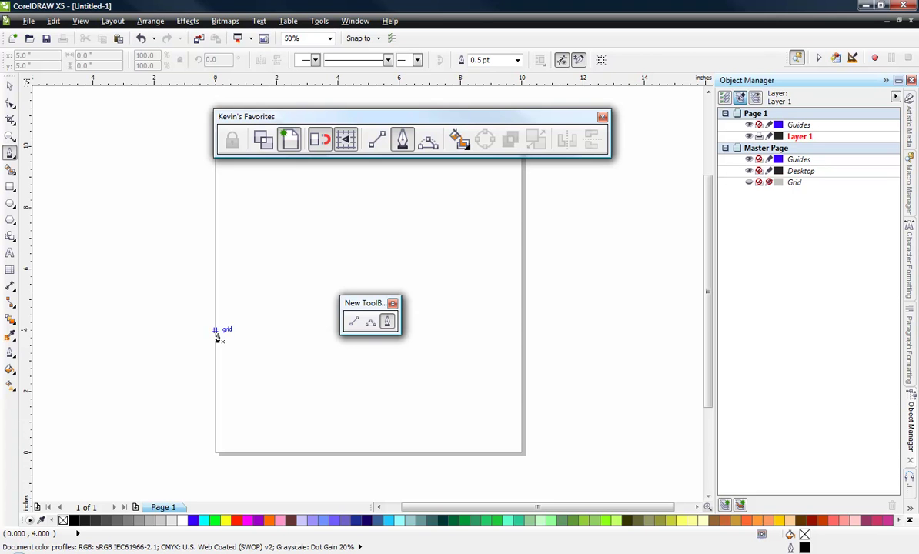
Step: Copy the Wireframe and Enhanced view commands onto New ToolBar 1, placing them ahead of the 2-Point Line tool
left_click(80, 22)
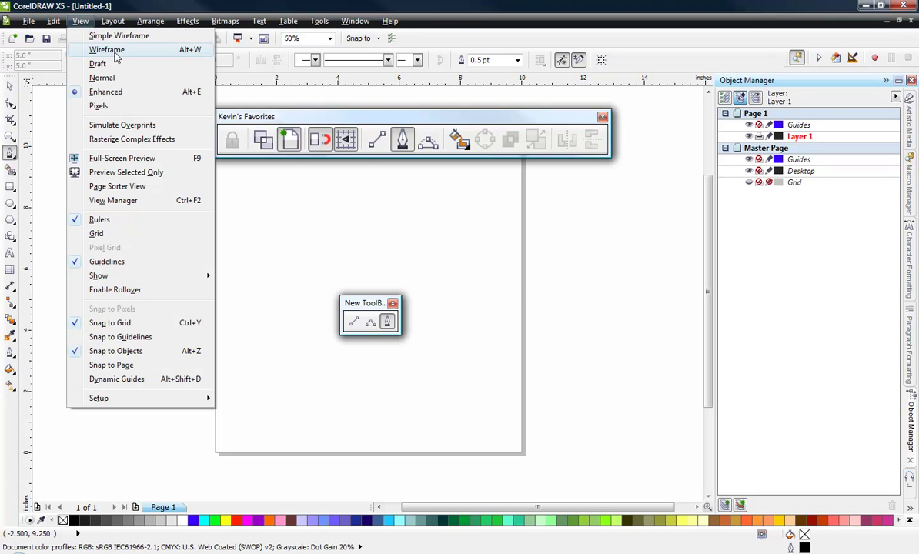
left_click_drag(116, 52, 348, 322)
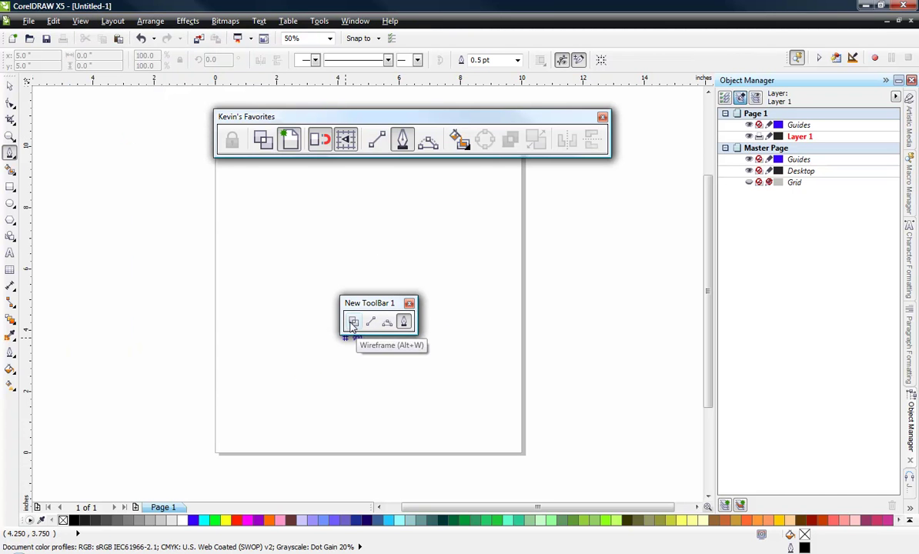
left_click(79, 21)
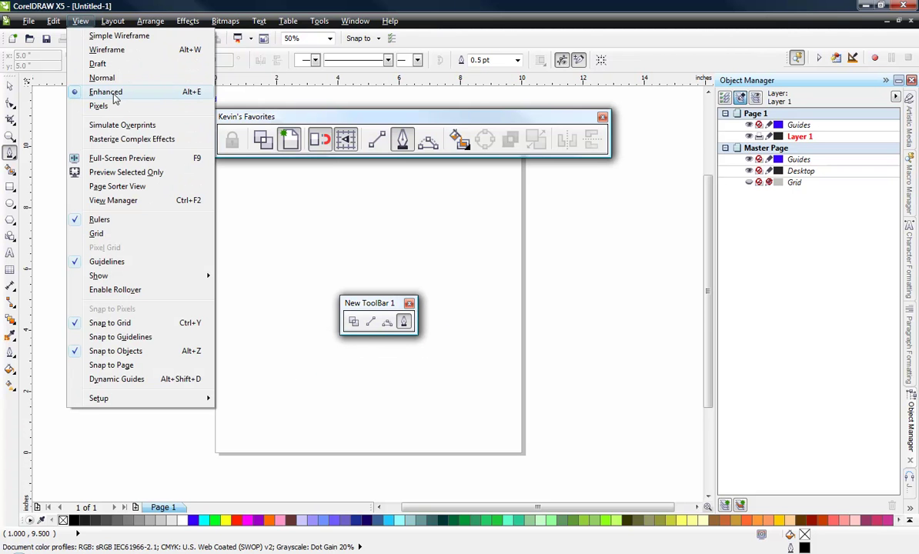
left_click_drag(114, 95, 371, 325)
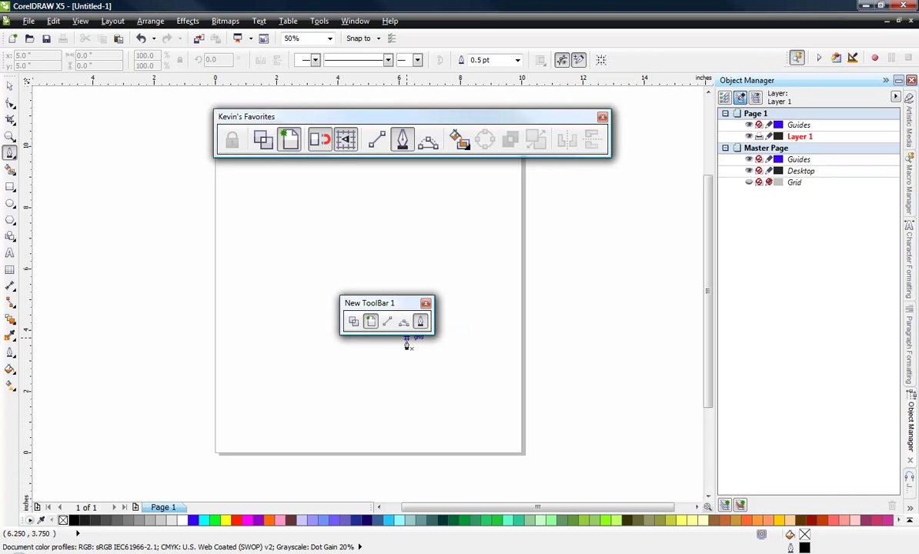
Step: Activate the 2-Point Line tool on New ToolBar 1 and add a separator in front of it
left_click(389, 323)
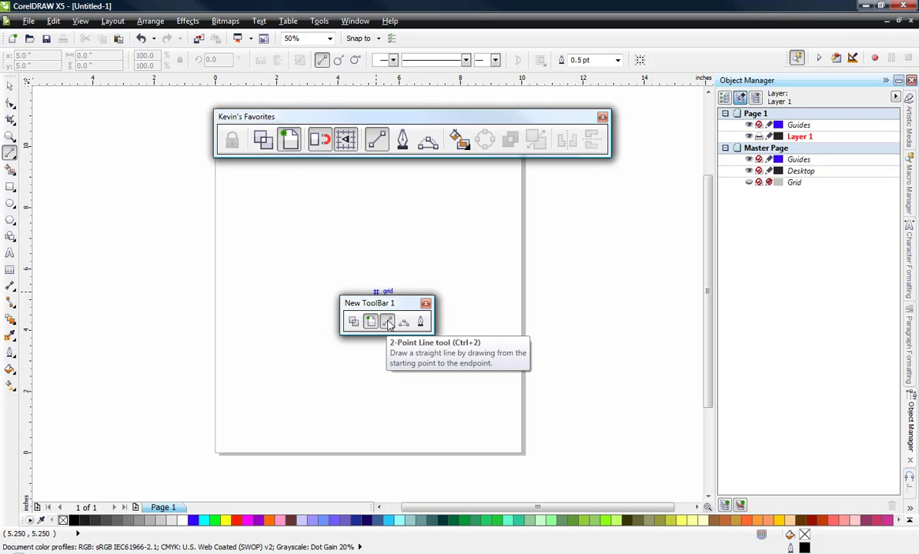
right_click(384, 324)
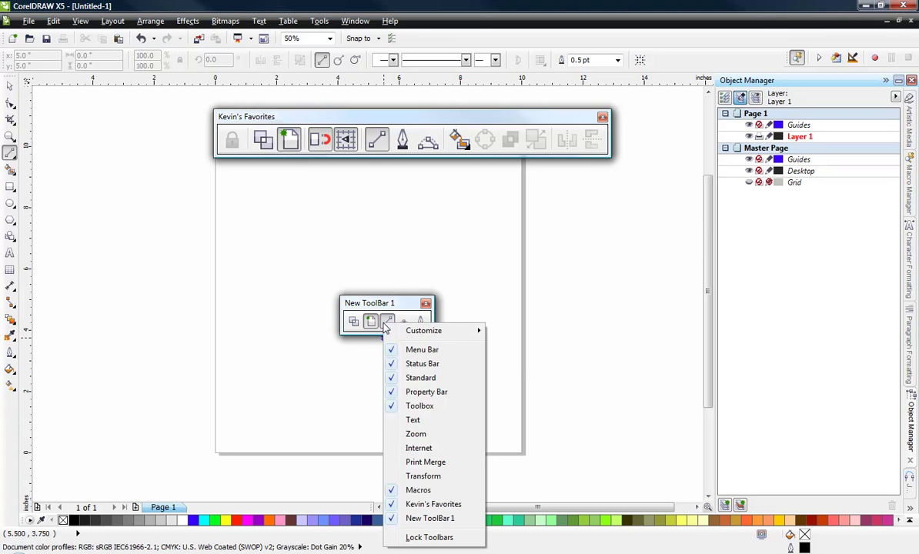
mouse_move(412, 332)
mouse_move(539, 340)
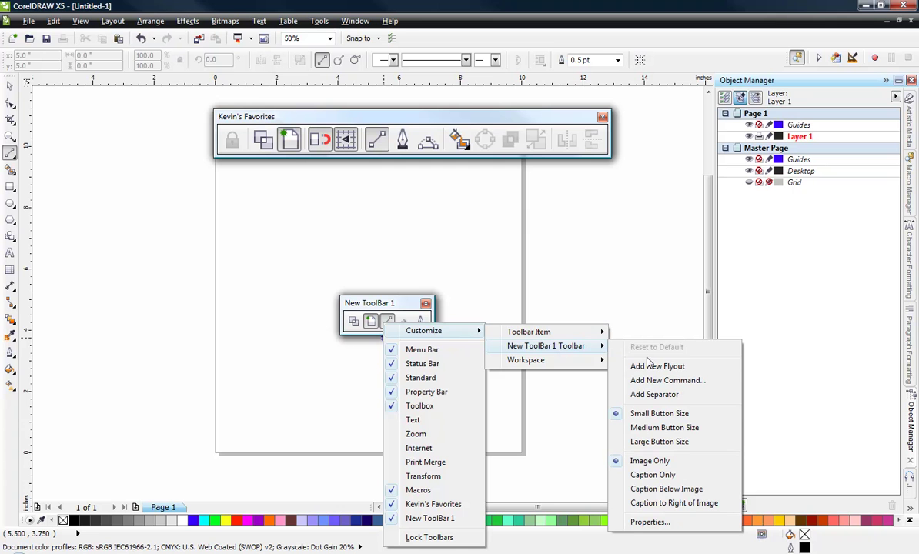
left_click(677, 395)
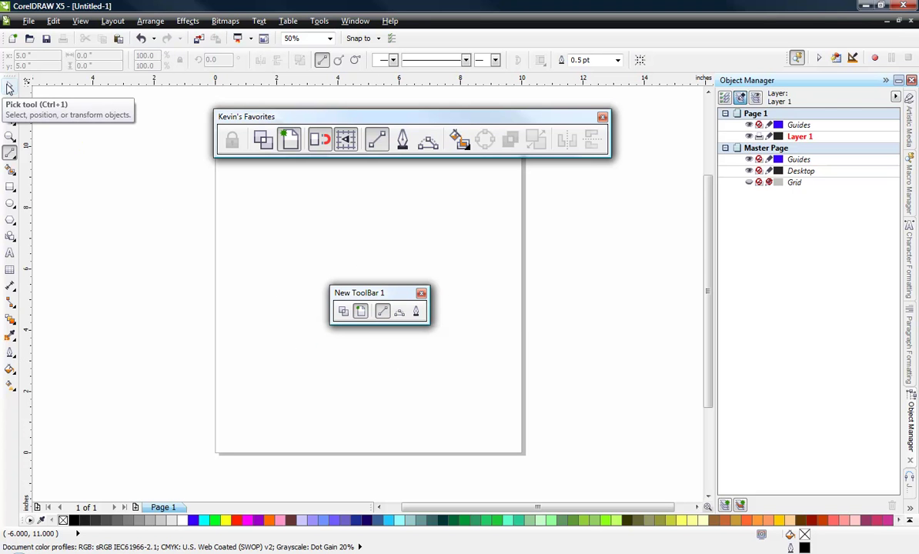
Step: Copy the Pick tool to the start of New ToolBar 1, switch to Wireframe view, and add a separator before the Wireframe command
left_click_drag(337, 317, 337, 315)
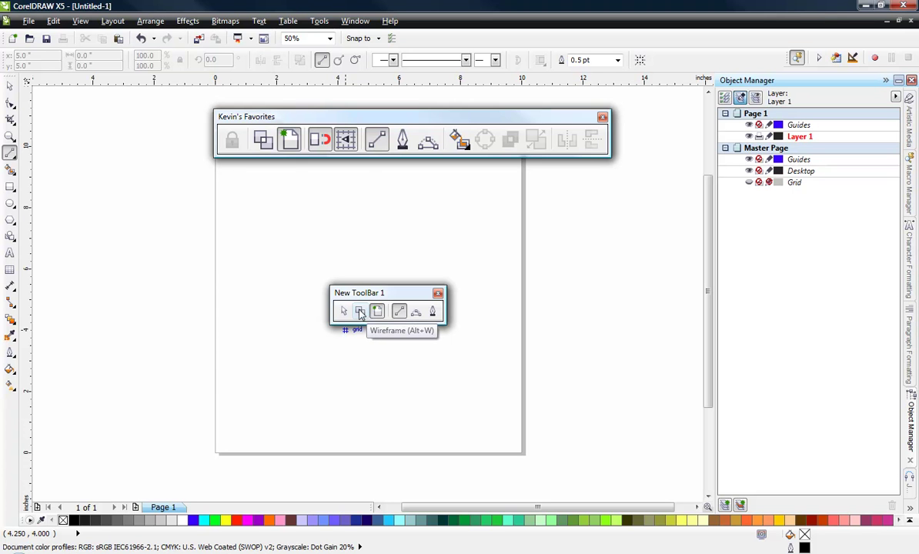
left_click(360, 311)
right_click(362, 319)
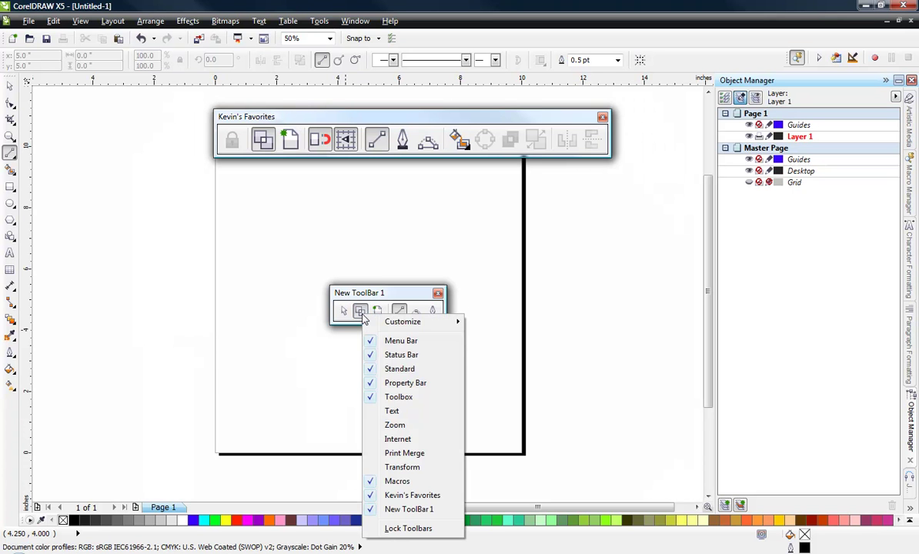
mouse_move(547, 338)
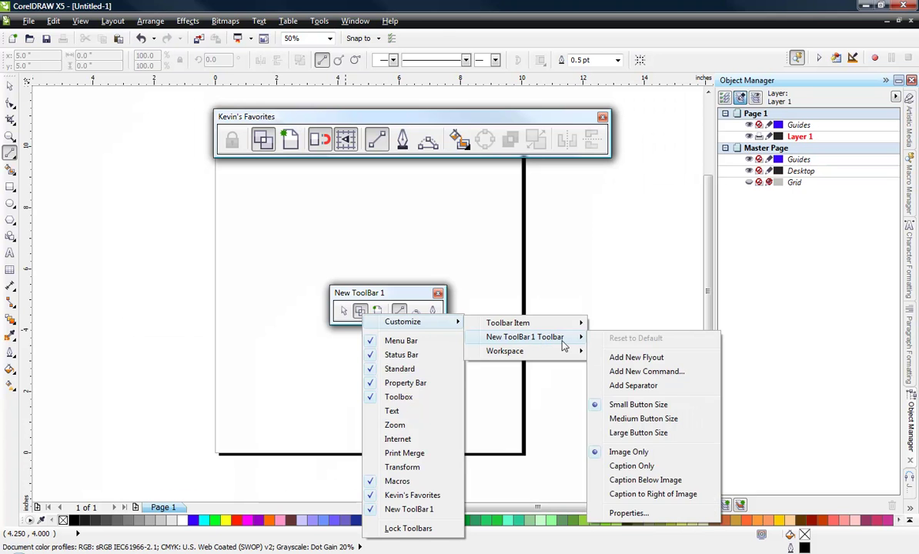
left_click(665, 390)
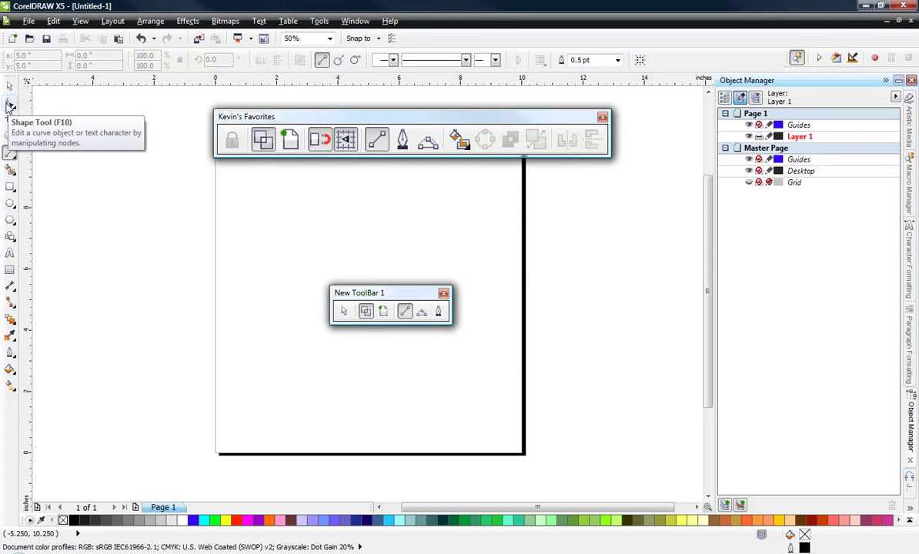
Step: Copy the whole Shape tool flyout onto New ToolBar 1 after the Pick tool, and choose Shape from the copied flyout
mouse_move(9, 106)
left_mouse_down()
mouse_move(351, 258)
mouse_move(300, 314)
mouse_move(361, 321)
mouse_move(338, 315)
mouse_move(356, 313)
left_mouse_up()
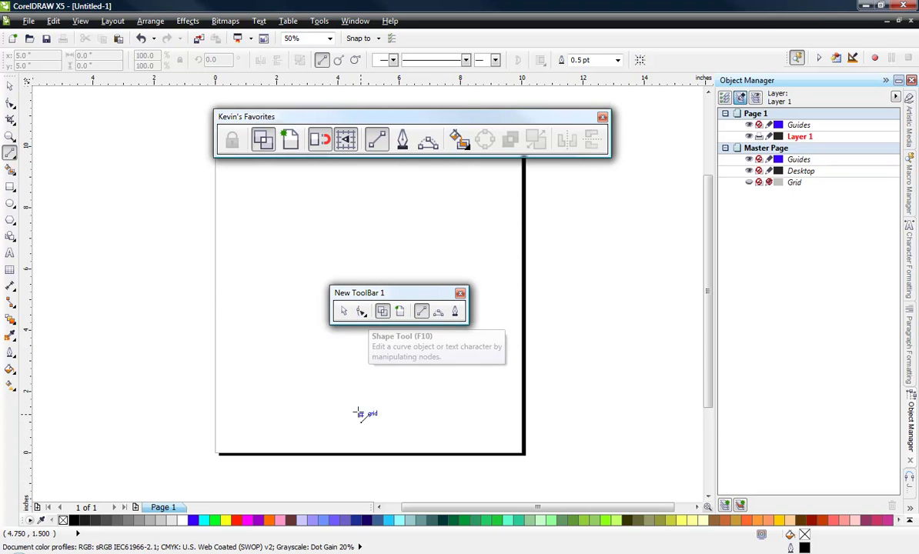
left_click(9, 107)
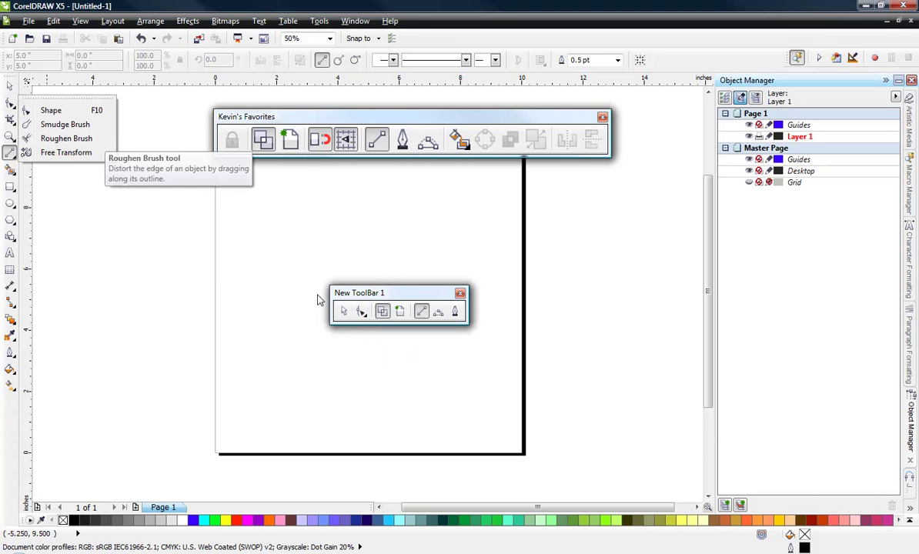
left_click(359, 311)
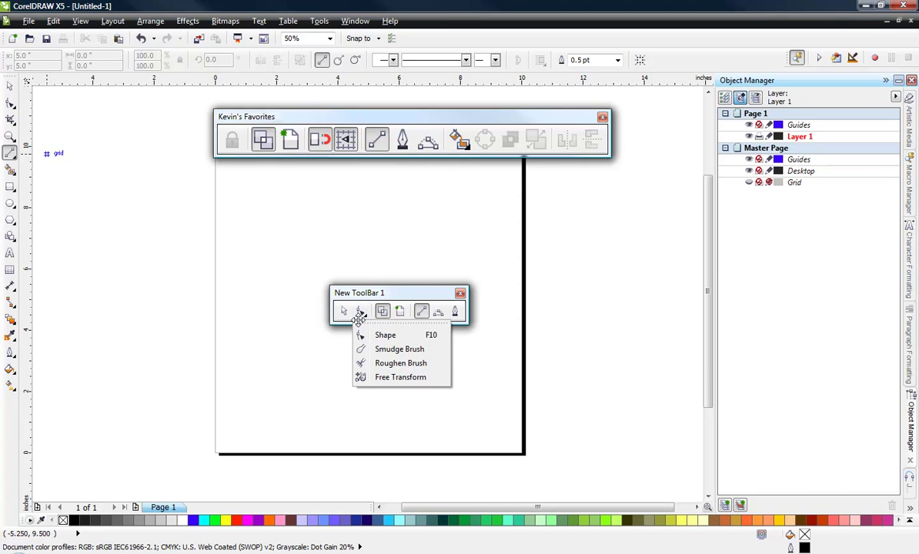
left_click(359, 333)
Step: Delete the Shape tool flyout from New ToolBar 1
left_click(362, 312)
left_click(361, 313)
right_click(362, 312)
mouse_move(420, 318)
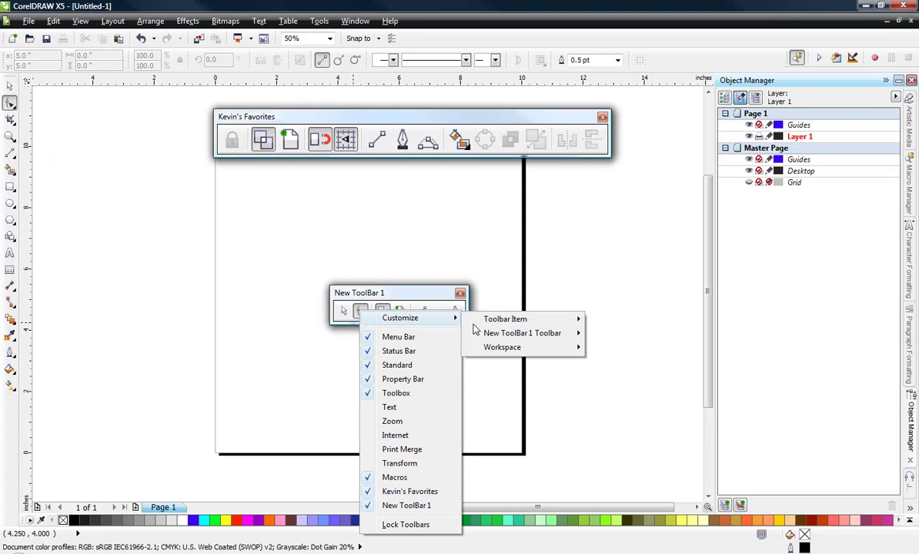
mouse_move(502, 325)
left_click(648, 324)
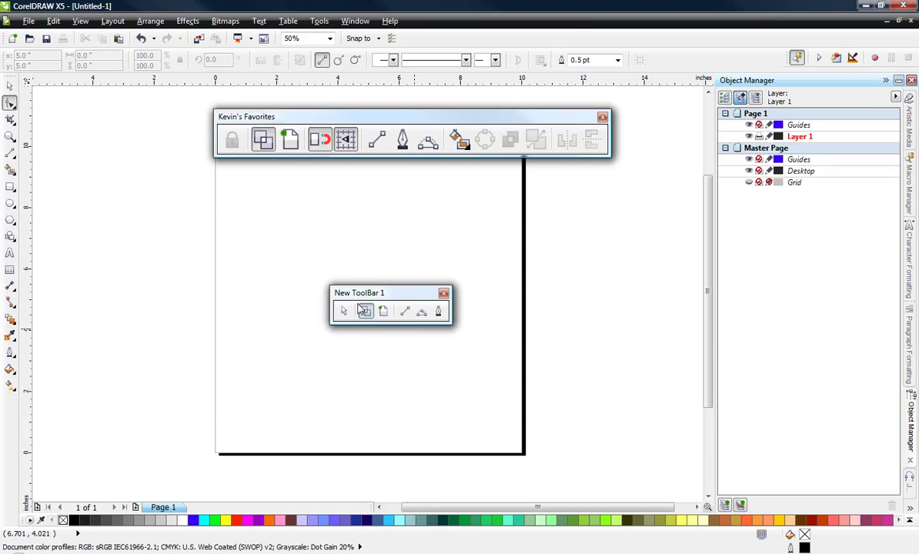
Step: Copy only the single Shape tool onto New ToolBar 1 beside the Pick tool, and activate Pick
left_click(9, 103)
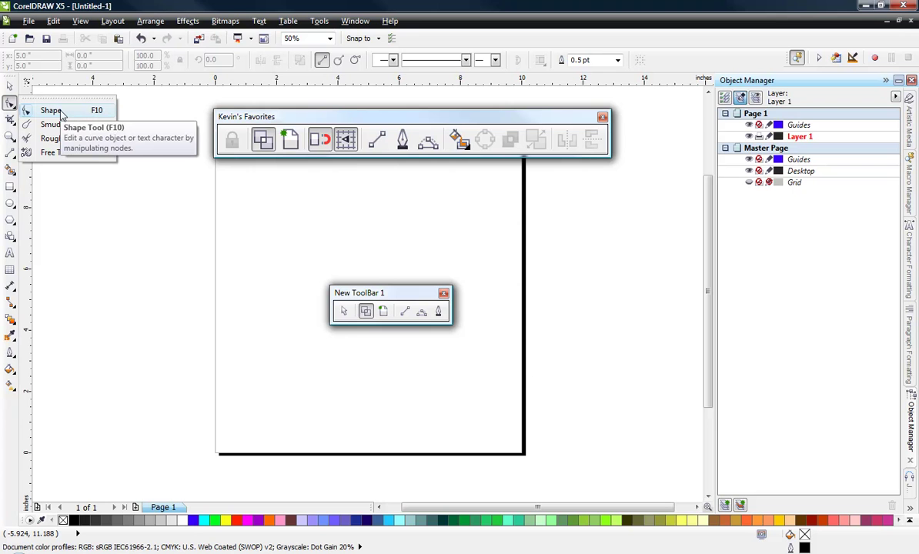
left_click_drag(51, 113, 348, 313)
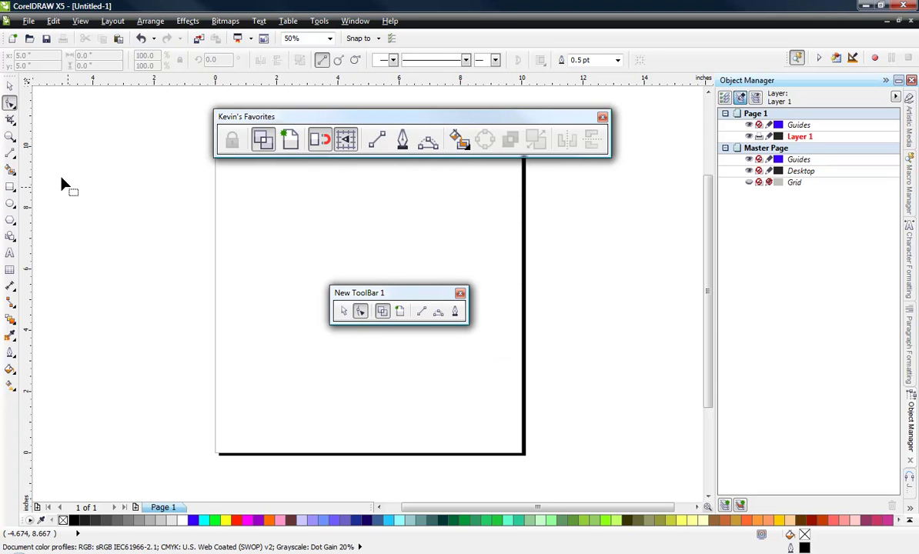
left_click(9, 86)
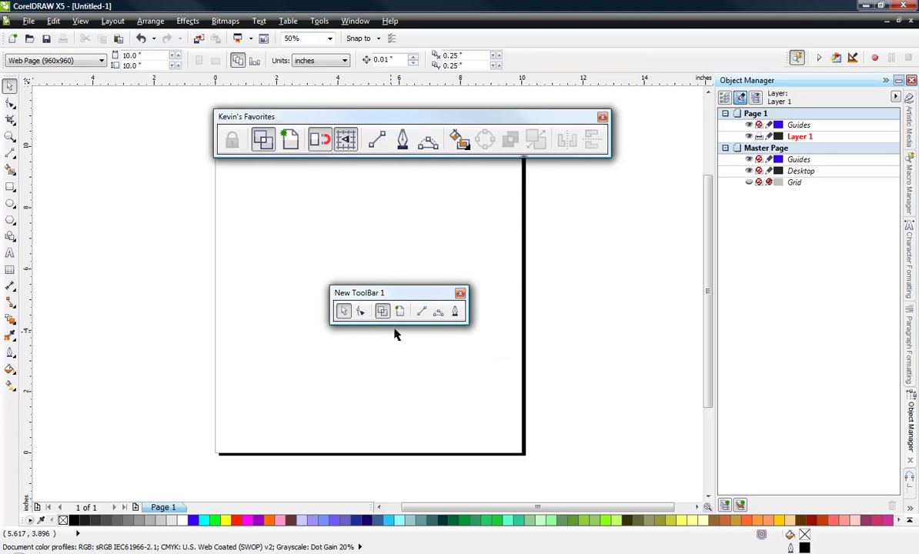
Step: Move New ToolBar 1 higher over the page and rename it as Rhinestone Work in its toolbar properties
left_click_drag(407, 293, 387, 234)
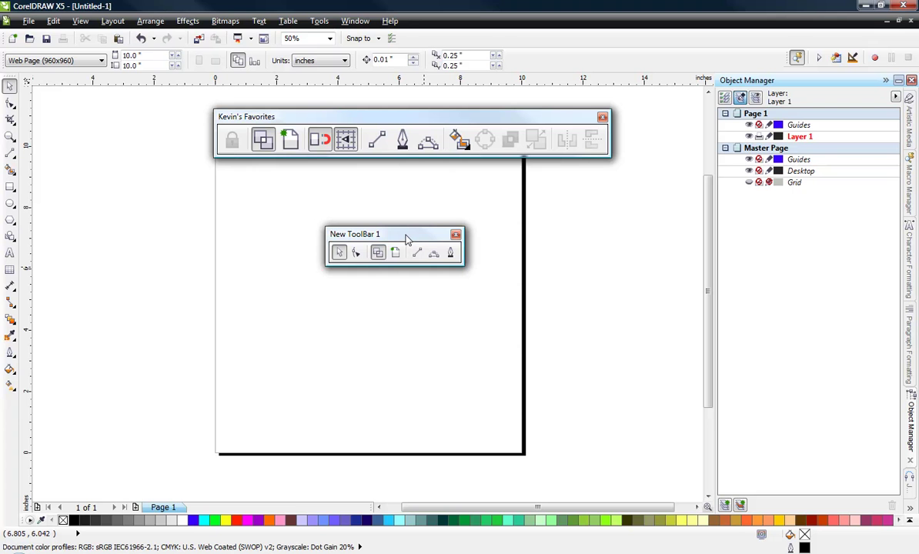
left_click_drag(378, 242, 344, 240)
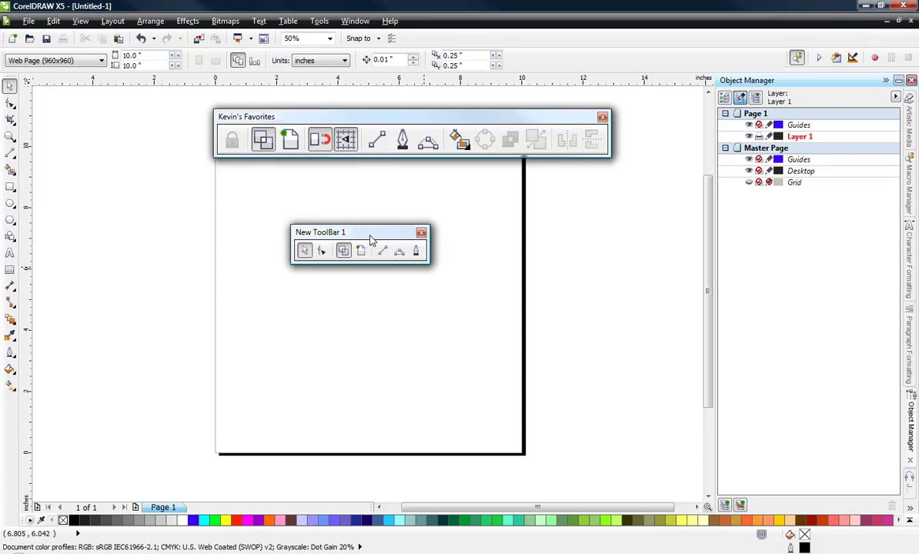
right_click(369, 237)
right_click(358, 249)
mouse_move(405, 252)
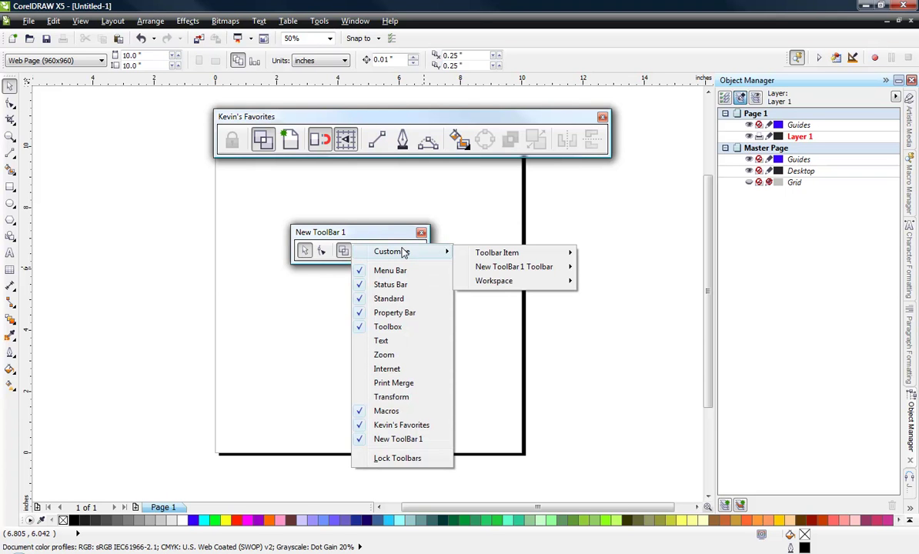
mouse_move(504, 269)
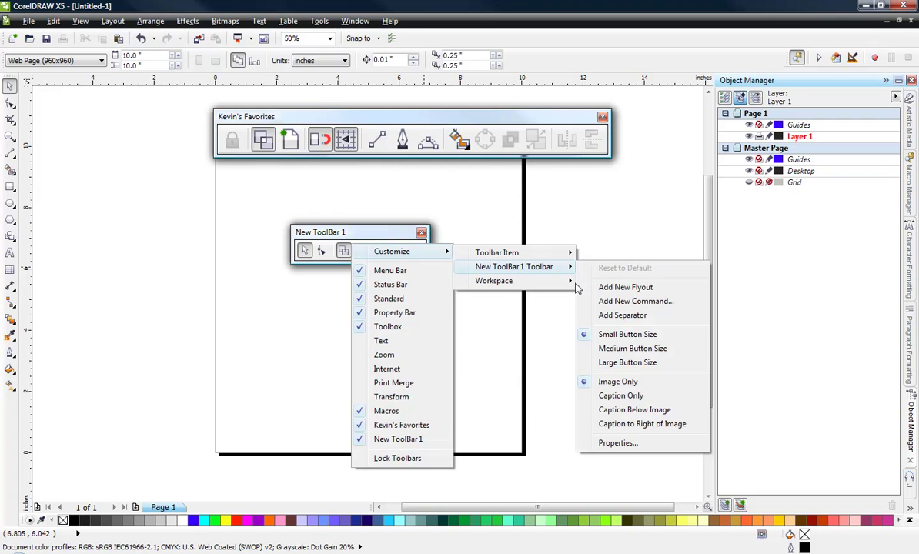
left_click(620, 443)
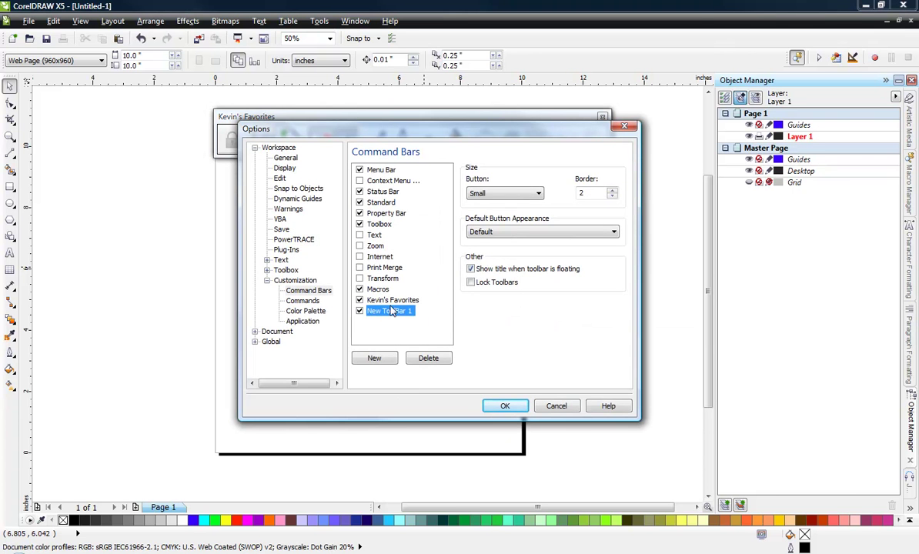
left_click(390, 310)
type("Rhinestone Work")
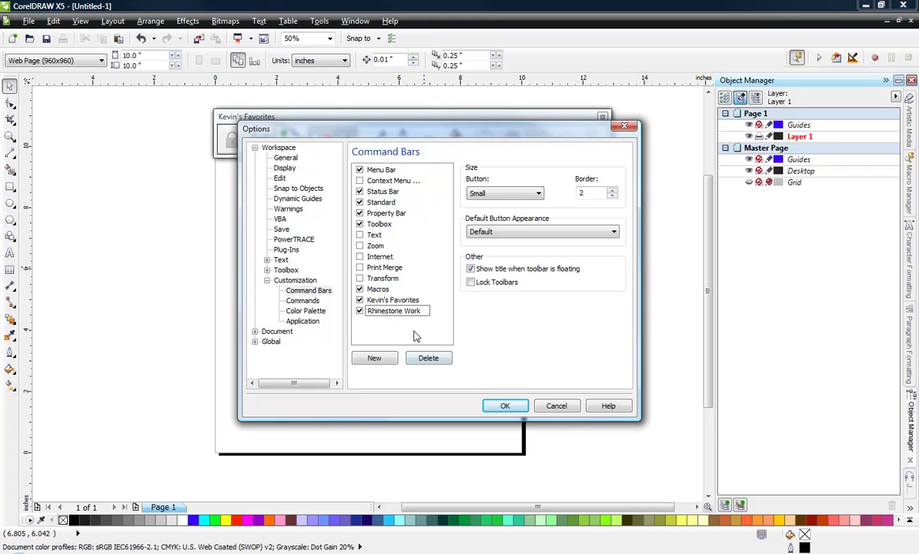
Step: Set the Rhinestone Work toolbar's button size to Large, keep the Default button appearance, and apply the options
left_click(508, 194)
left_click(492, 206)
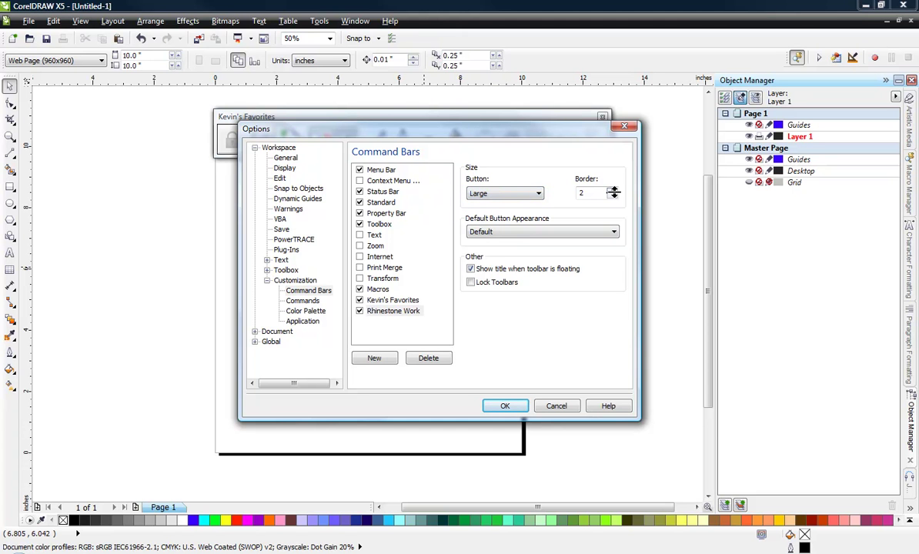
left_click(523, 233)
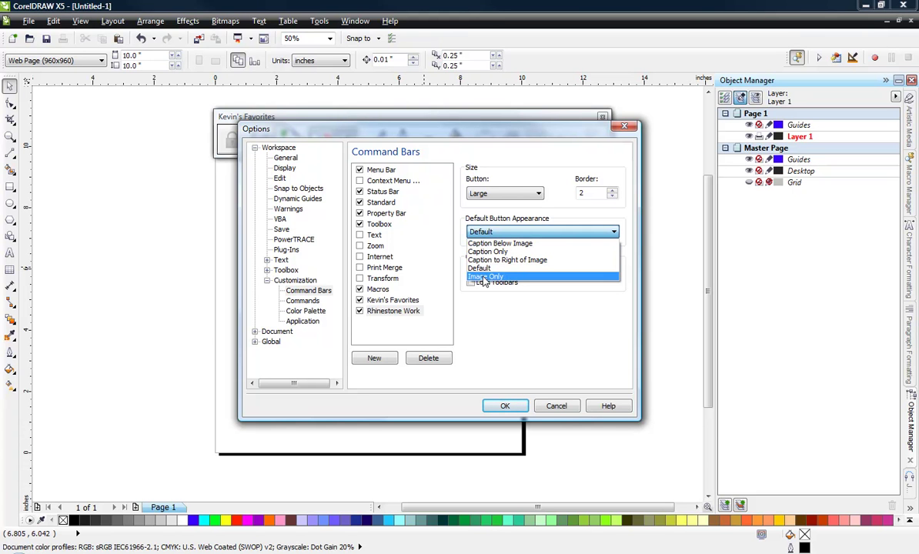
left_click(501, 339)
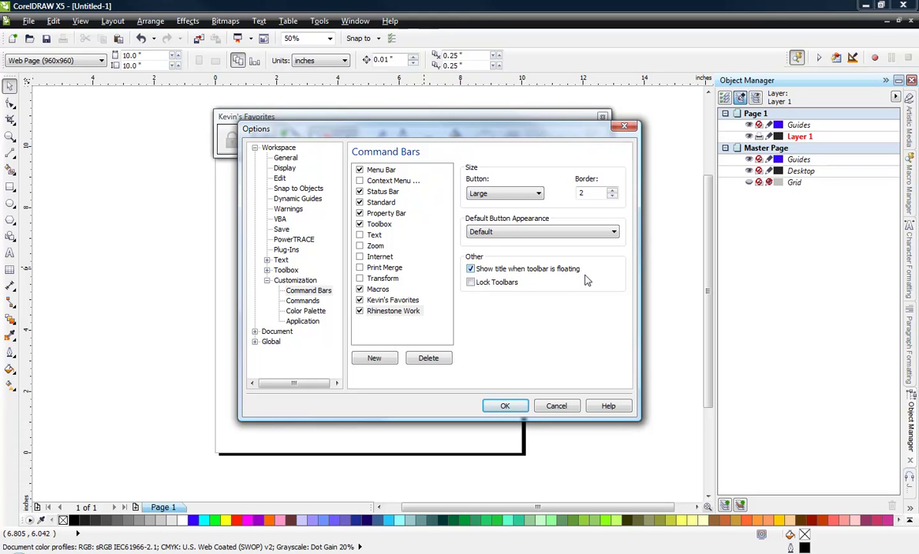
left_click(488, 405)
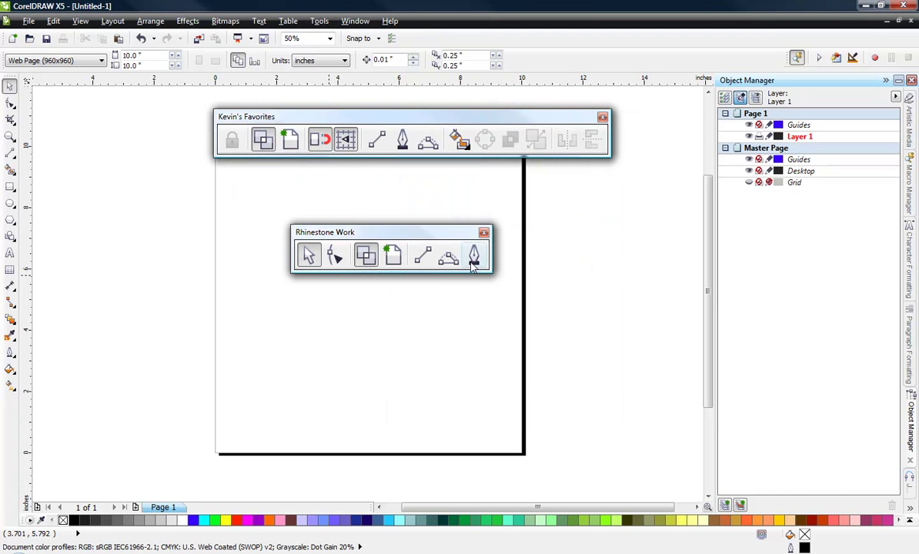
Step: Dock the Rhinestone Work toolbar vertically beside the toolbox, and move it to a docked position beneath the property bar
left_click_drag(377, 235, 292, 248)
mouse_move(44, 216)
left_mouse_down()
mouse_move(23, 211)
mouse_move(33, 223)
left_mouse_up()
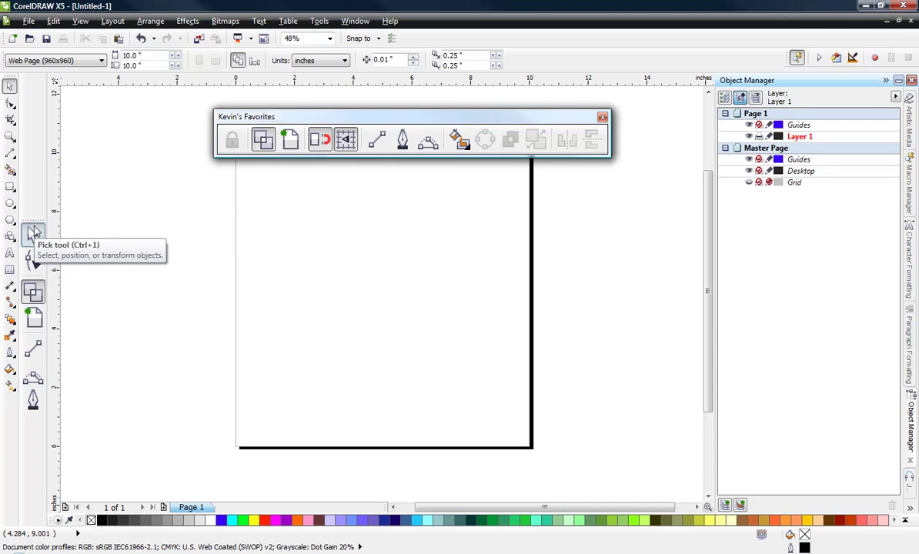
mouse_move(33, 224)
left_mouse_down()
mouse_move(31, 232)
mouse_move(138, 268)
mouse_move(150, 446)
mouse_move(168, 526)
mouse_move(176, 527)
mouse_move(414, 183)
mouse_move(446, 115)
mouse_move(500, 71)
left_mouse_up()
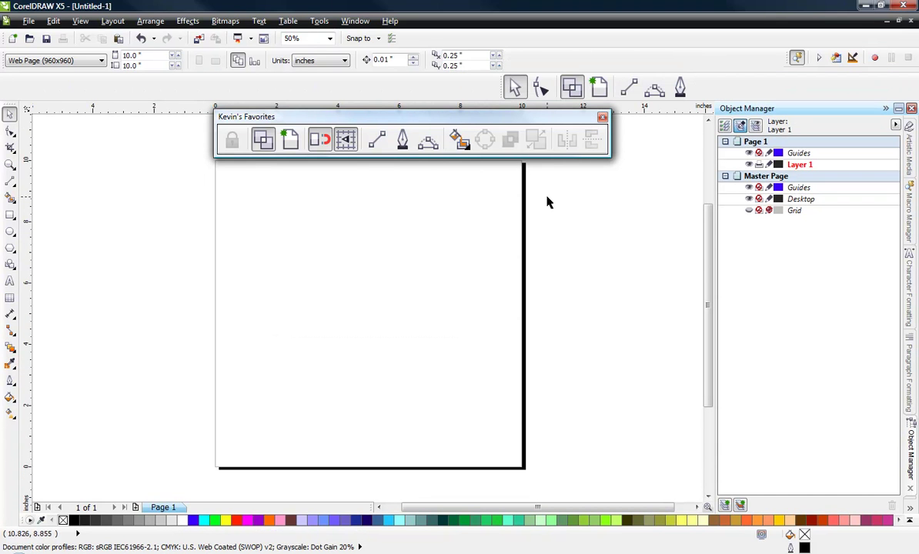
Step: Undock the Rhinestone Work toolbar so it floats over the page, and close it
left_click_drag(500, 90, 332, 304)
left_click(517, 299)
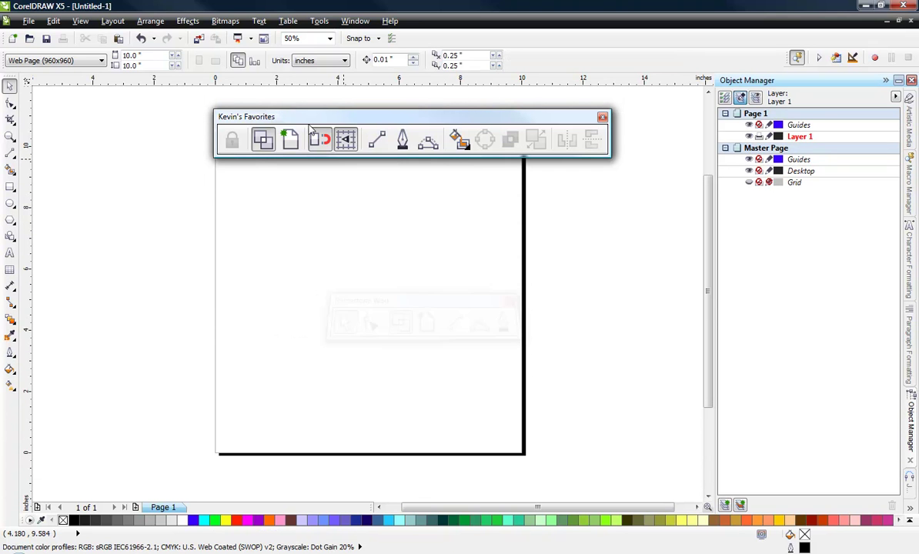
Step: Dock the floating favorites toolbar beneath the property bar
left_click_drag(303, 117, 297, 74)
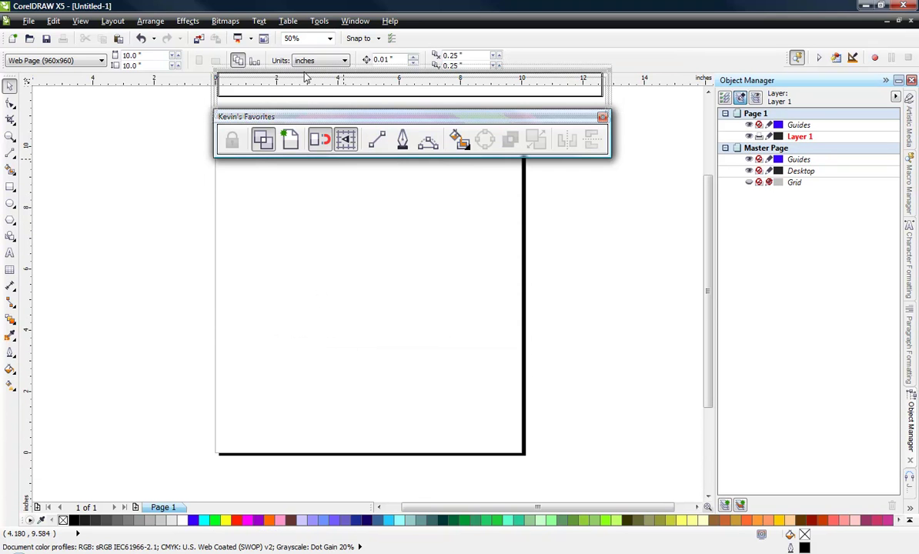